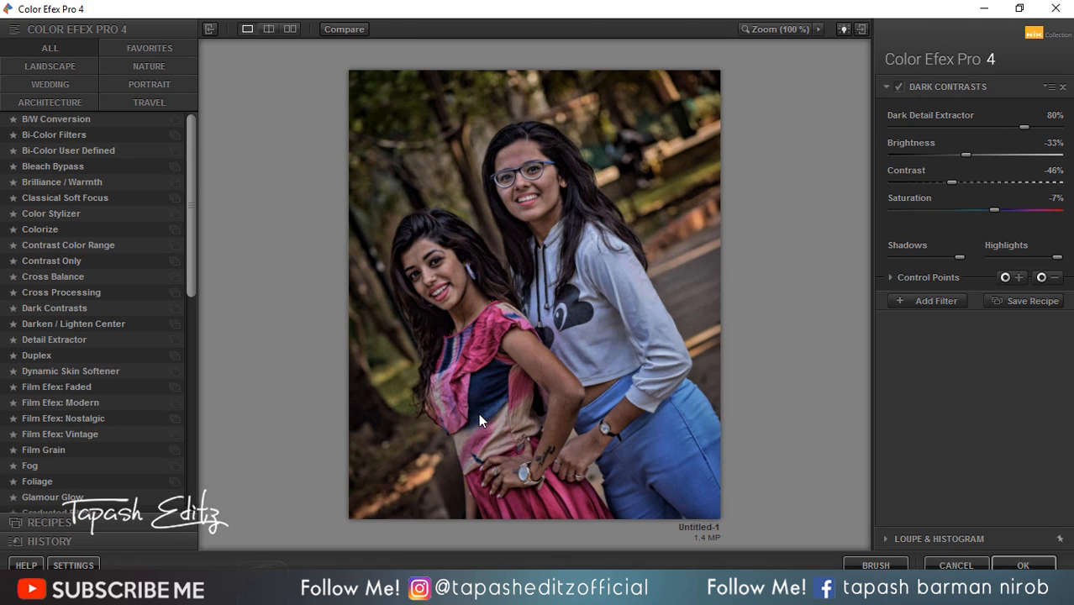
# Step: Apply the Dark Contrasts filter with Dark Detail Extractor 65%, Brightness -25%, Contrast -45% and Saturation 28%
pyautogui.click(36, 308)
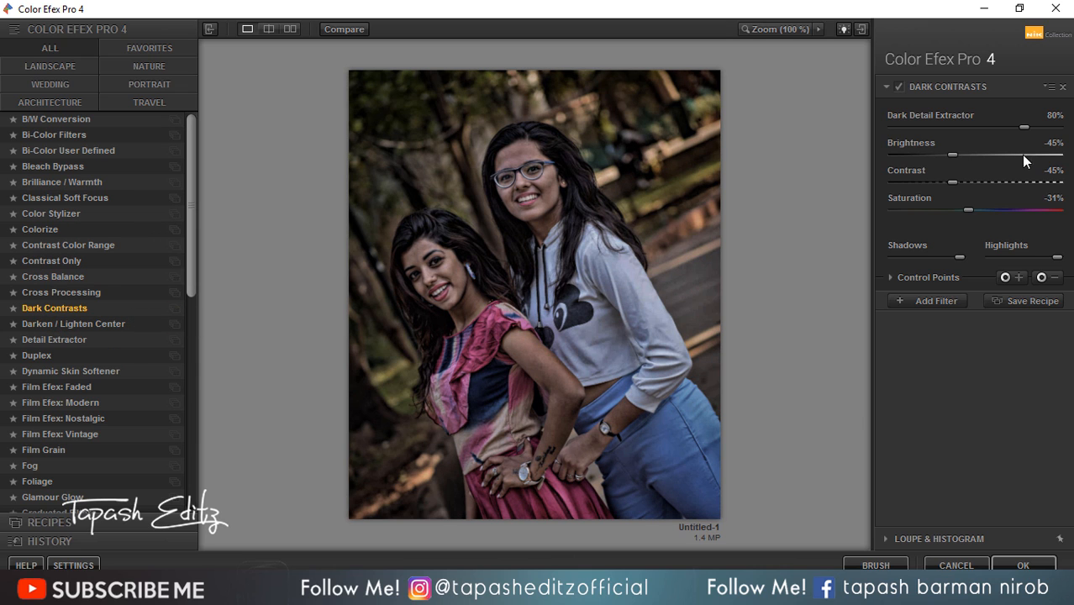
pyautogui.moveTo(1010, 127)
pyautogui.mouseDown()
pyautogui.moveTo(991, 127)
pyautogui.moveTo(1006, 128)
pyautogui.mouseUp()
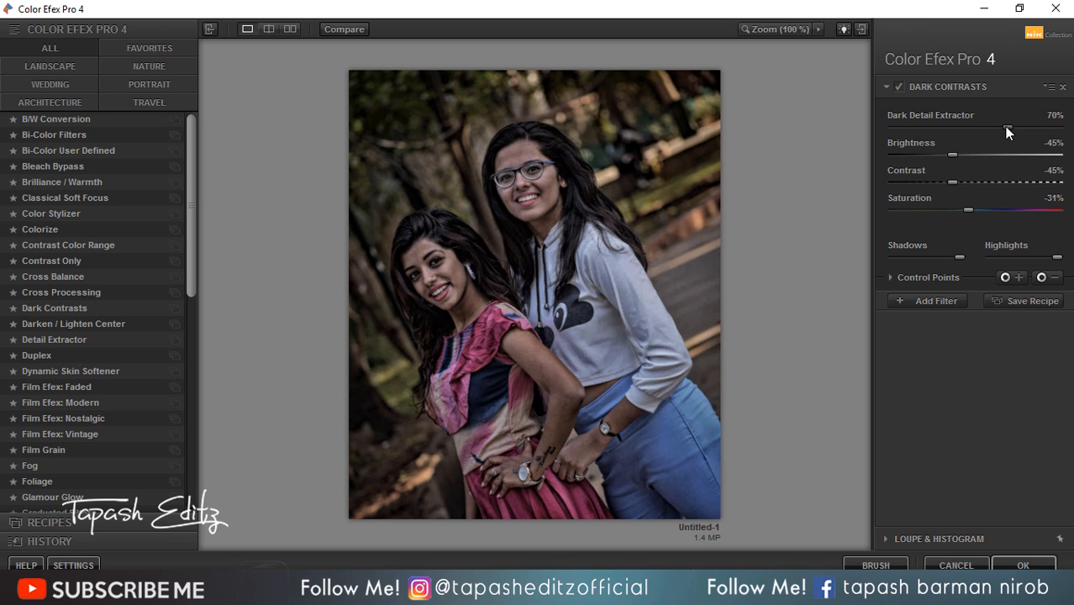
pyautogui.moveTo(968, 180); pyautogui.dragTo(936, 181)
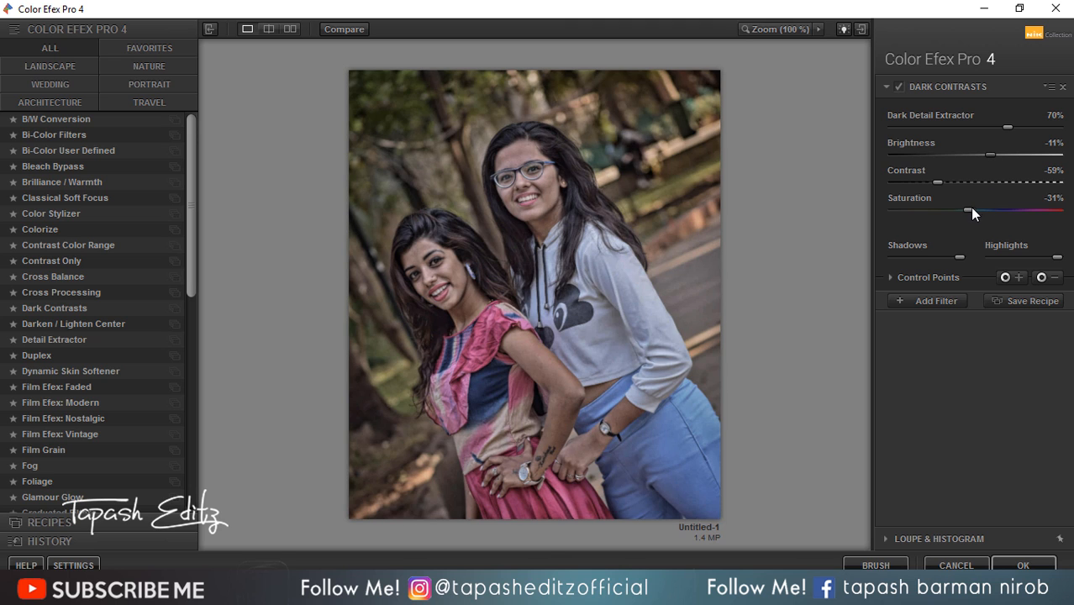
pyautogui.moveTo(968, 210); pyautogui.dragTo(1036, 210)
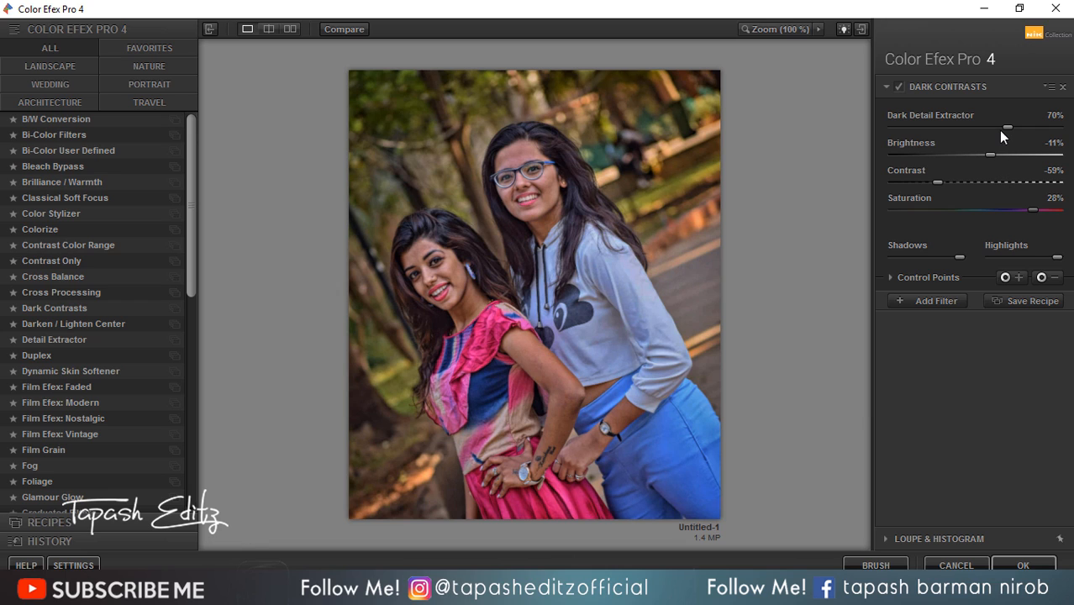
pyautogui.moveTo(999, 131); pyautogui.dragTo(980, 131)
pyautogui.moveTo(990, 158); pyautogui.dragTo(970, 156)
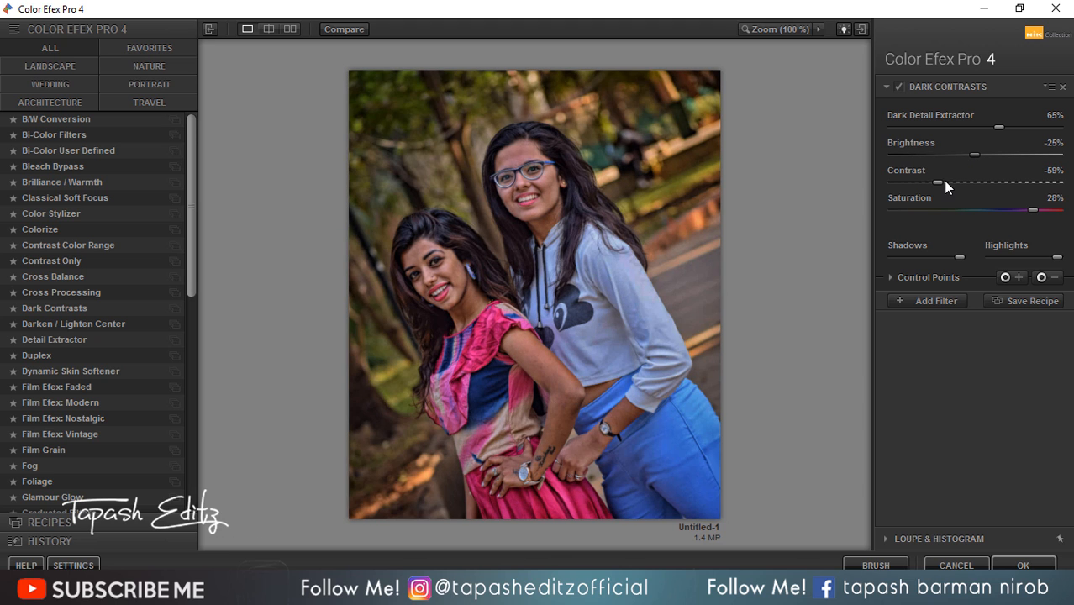
pyautogui.moveTo(971, 181); pyautogui.dragTo(953, 181)
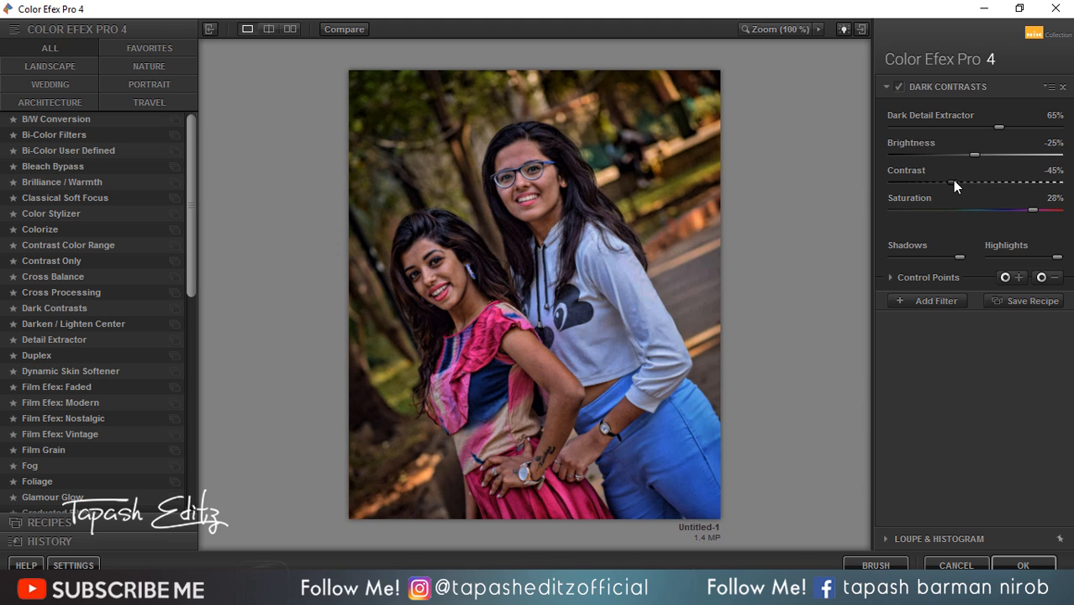
# Step: Add a Foliage filter to the stack using method 3 with Enhance Foliage at 90%
pyautogui.click(934, 299)
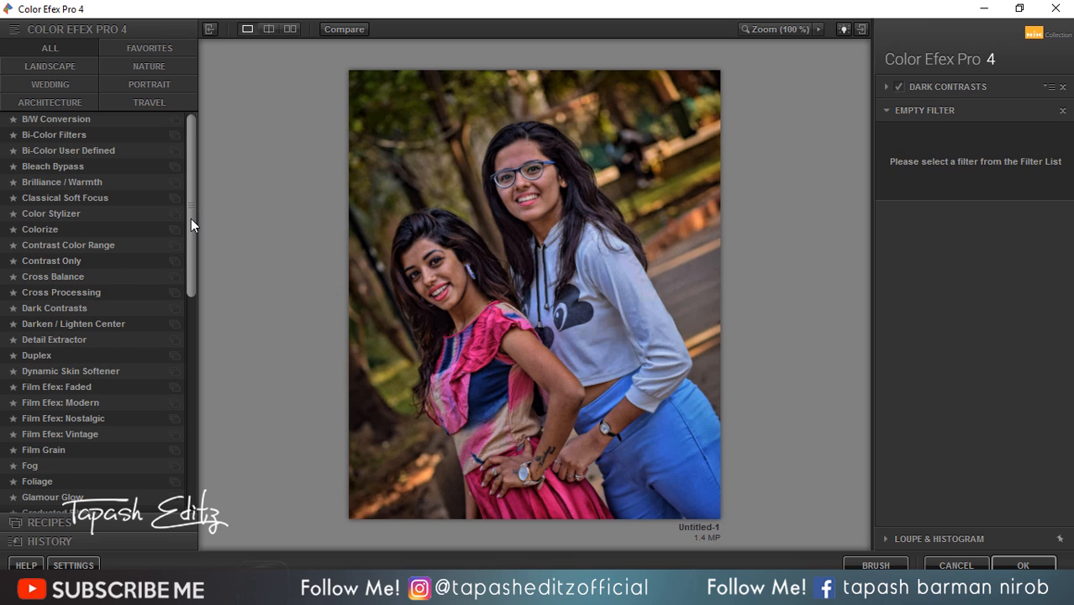
pyautogui.moveTo(191, 219); pyautogui.dragTo(184, 246)
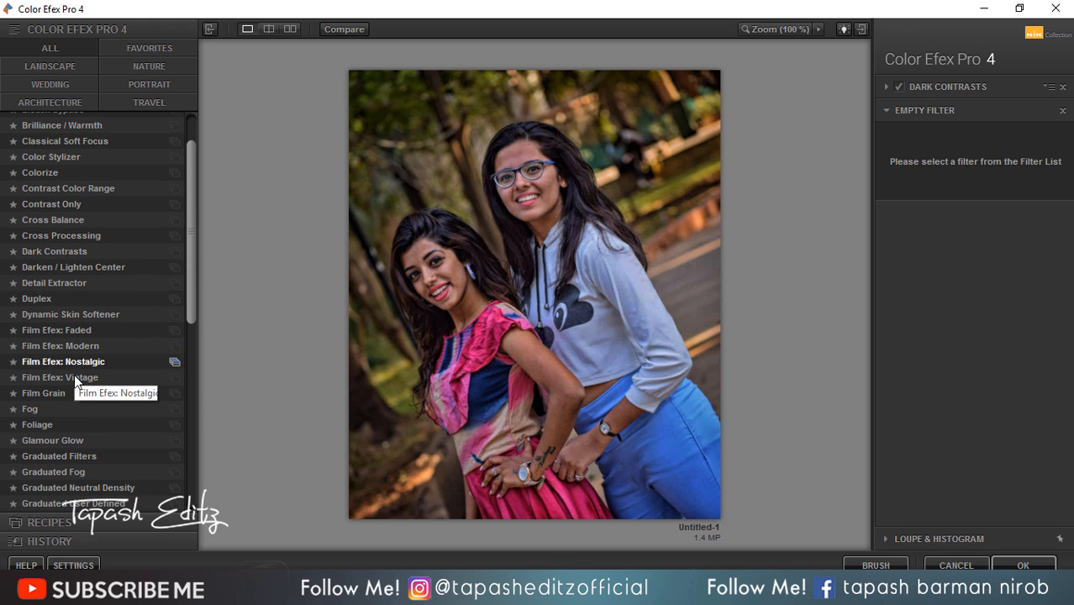
pyautogui.click(32, 425)
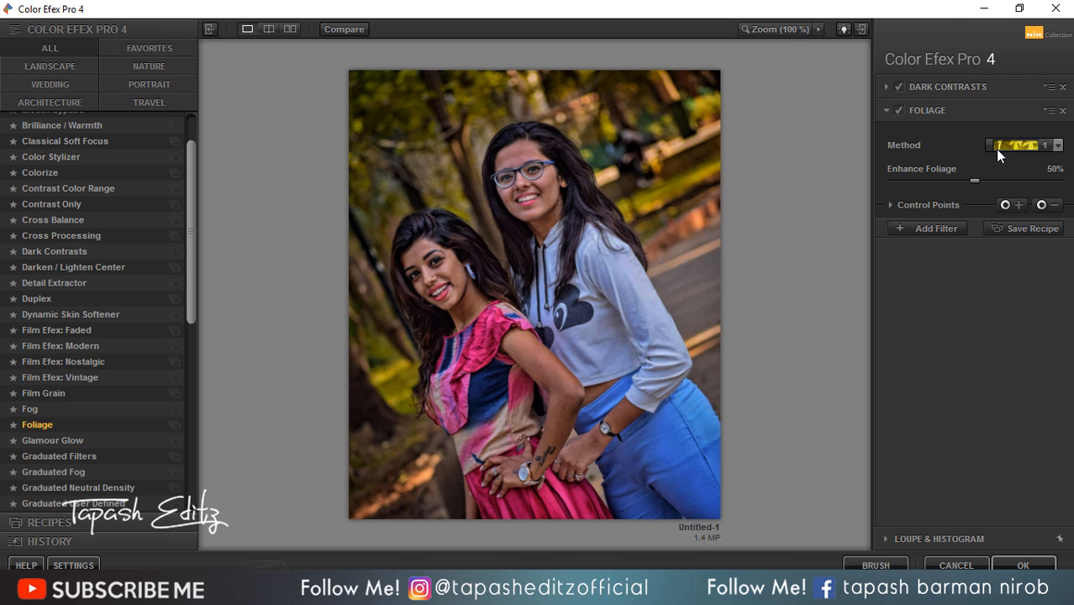
pyautogui.click(1001, 146)
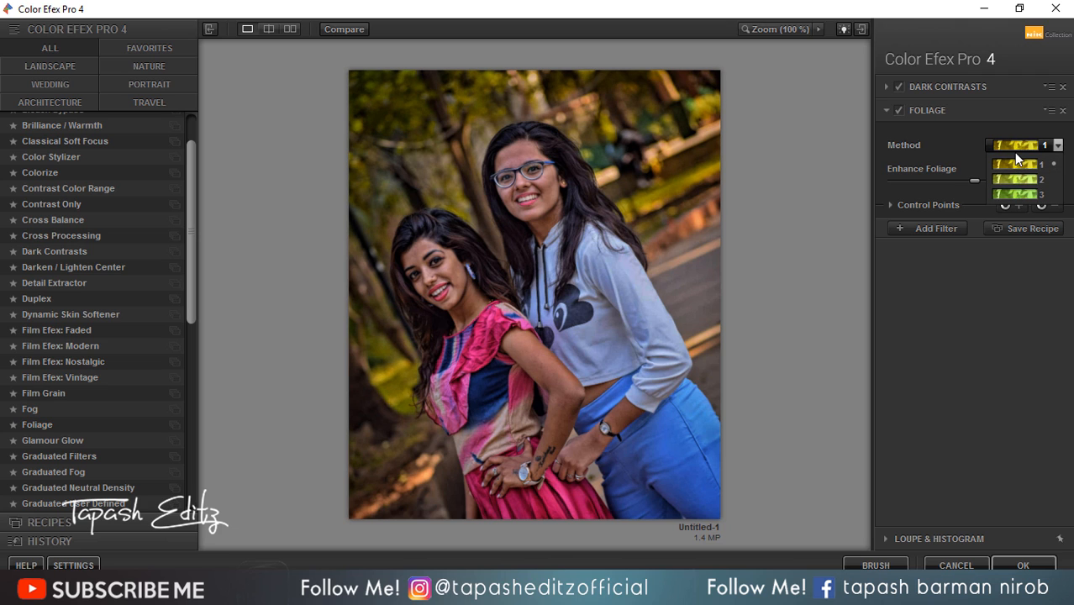
pyautogui.click(1016, 196)
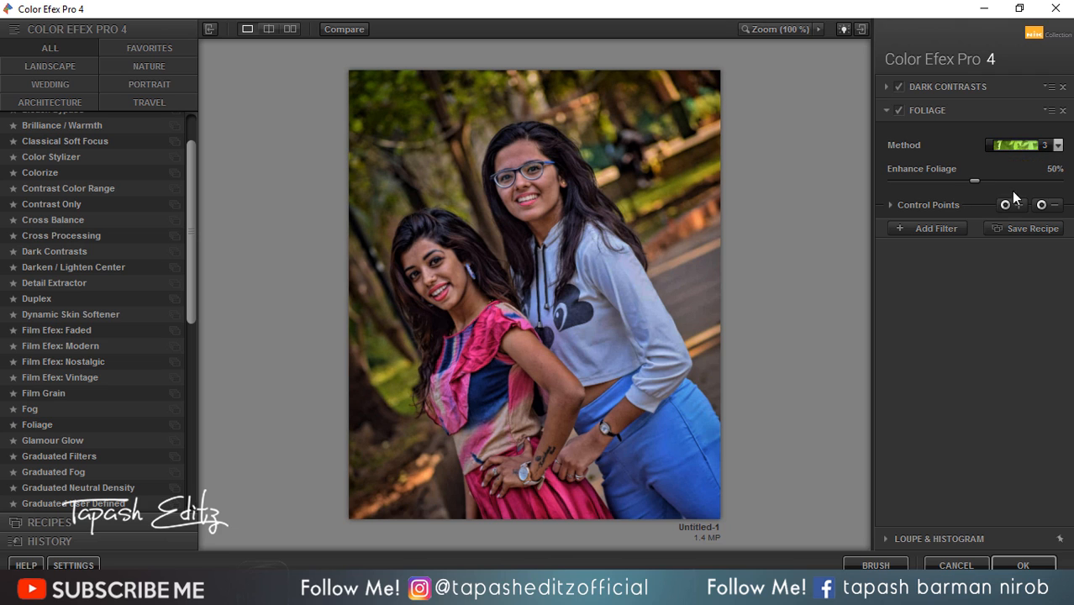
pyautogui.moveTo(973, 180); pyautogui.dragTo(1021, 181)
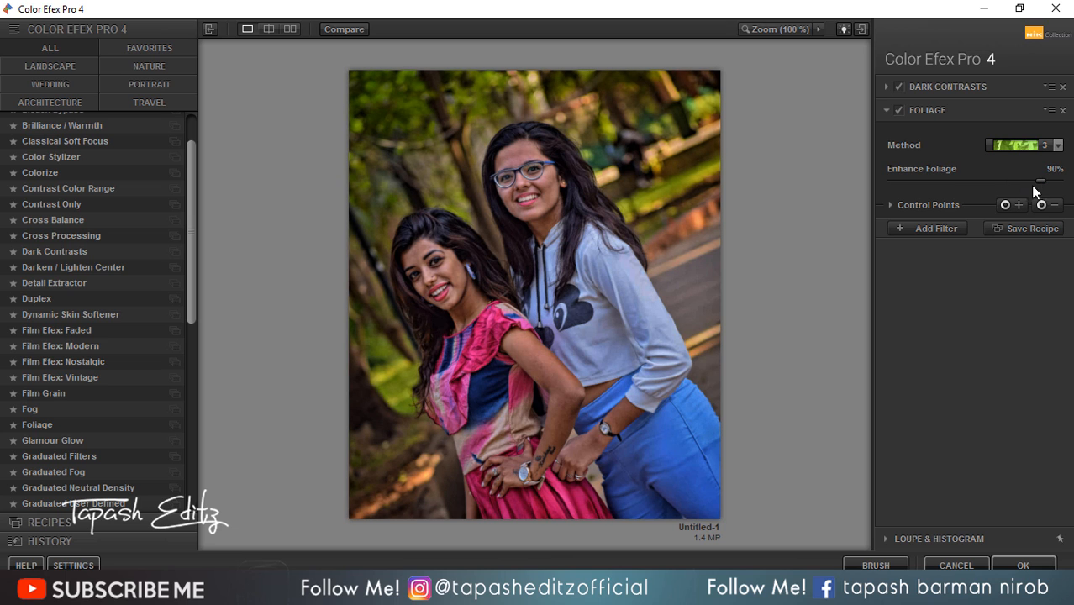
# Step: Add a Detail Extractor filter with Detail Extractor 20%, Contrast 22%, Saturation -6% and control-point Opacity 5%, and apply the filter stack to the photo
pyautogui.click(941, 228)
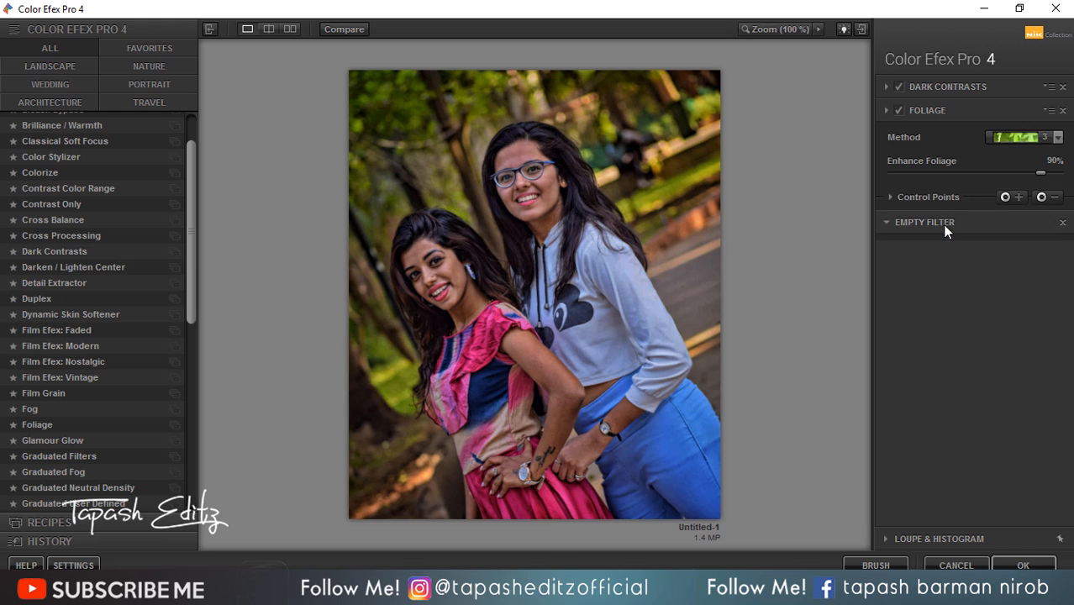
pyautogui.scroll(1, 189, 249)
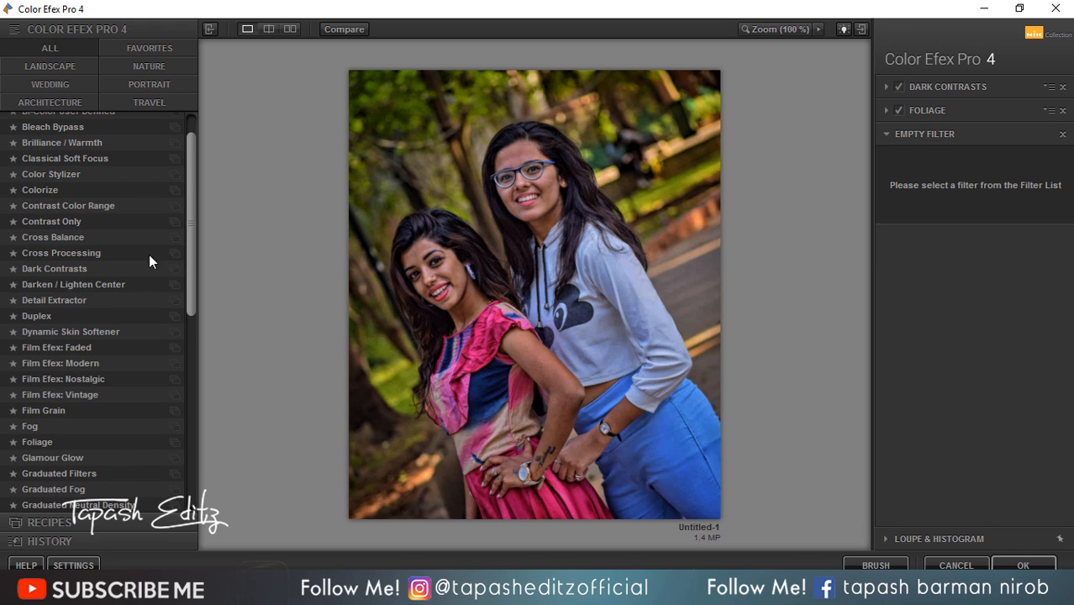
pyautogui.click(38, 300)
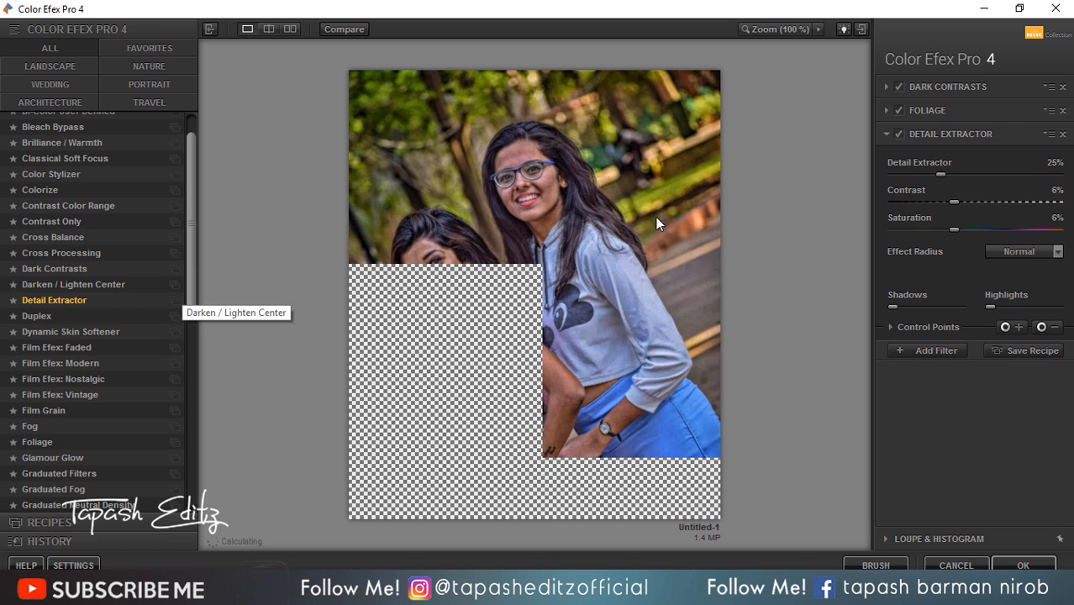
pyautogui.moveTo(932, 175); pyautogui.dragTo(926, 174)
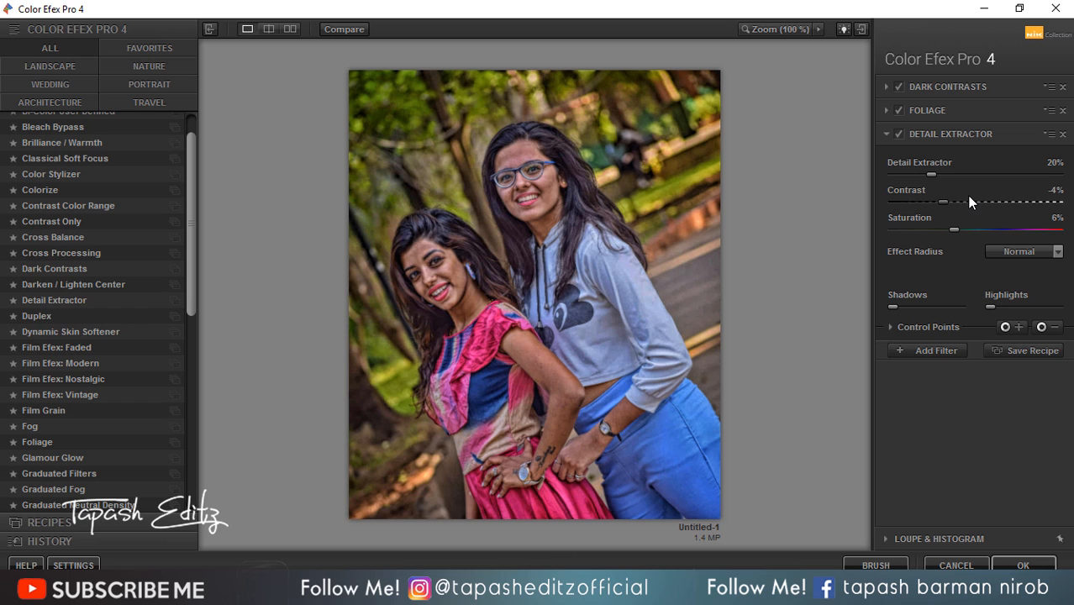
pyautogui.moveTo(944, 202); pyautogui.dragTo(919, 230)
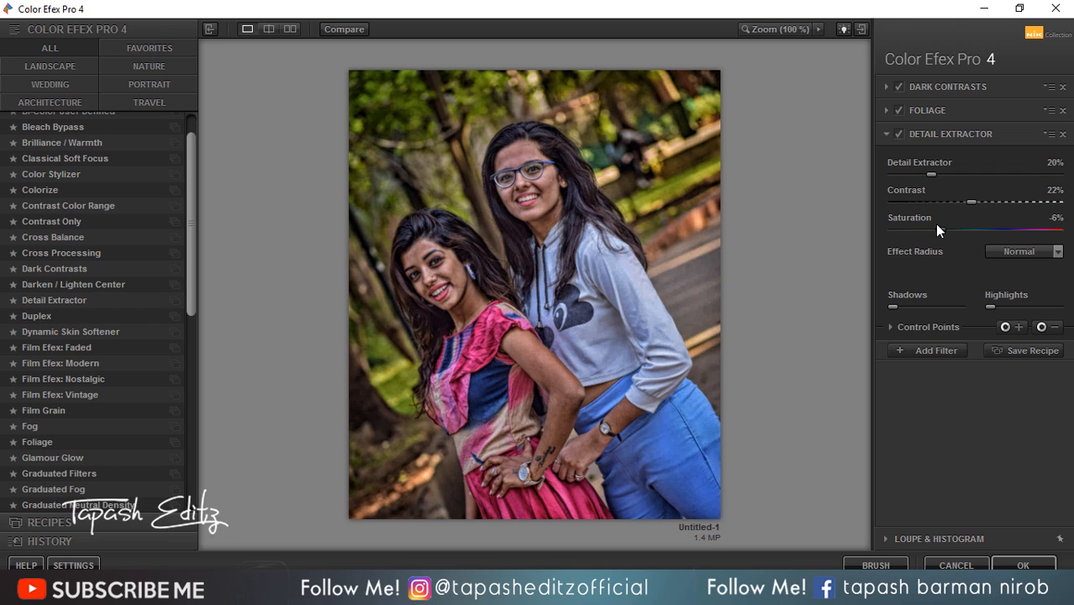
pyautogui.click(912, 327)
pyautogui.moveTo(910, 359); pyautogui.dragTo(898, 359)
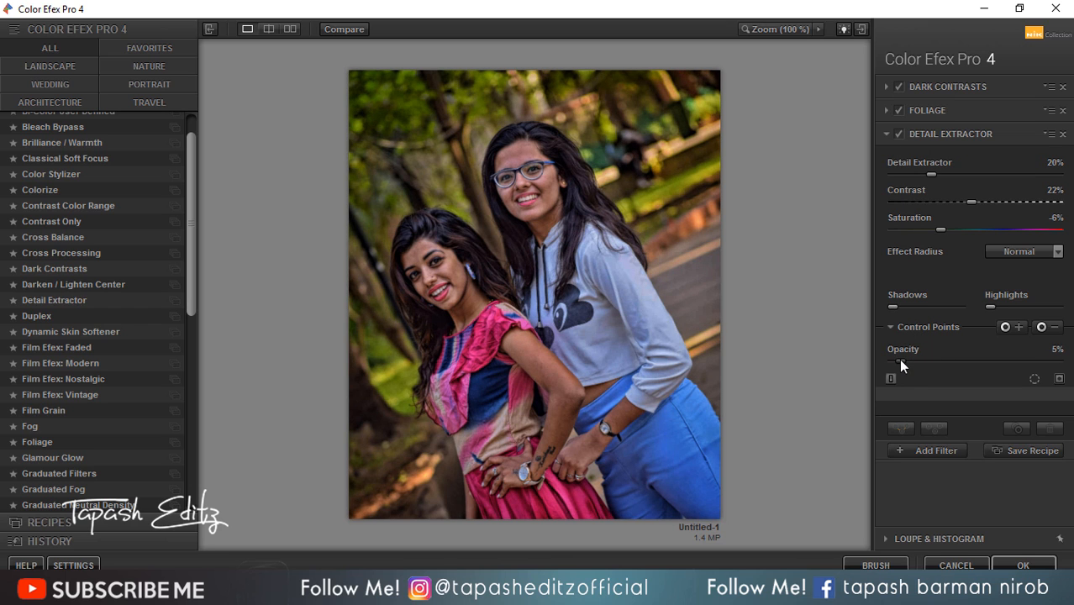
pyautogui.click(1015, 563)
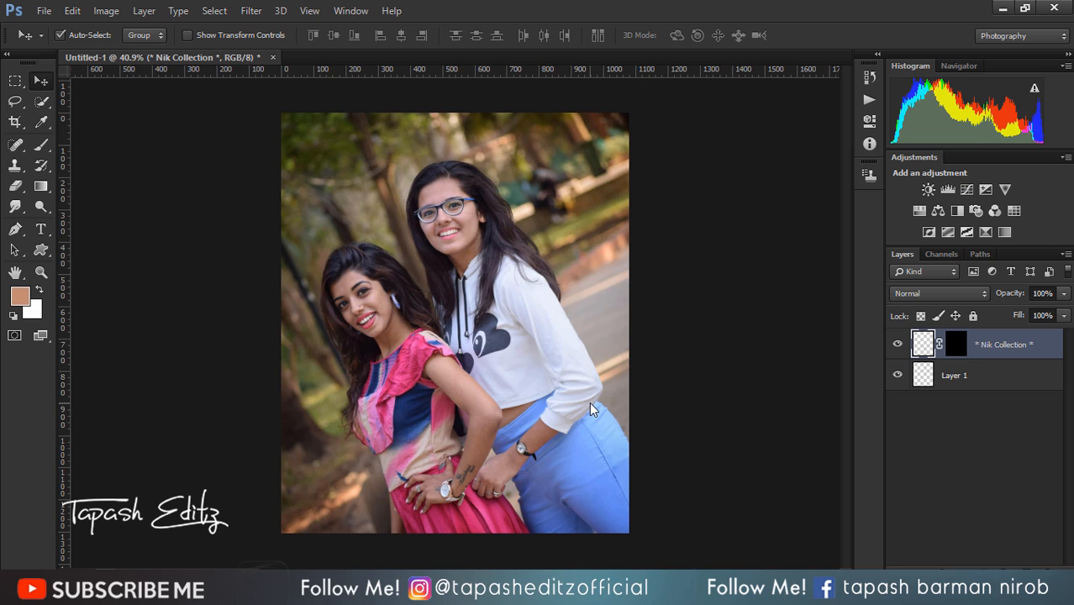
# Step: Open the Color Efex Pro 4 layer in the SkinFiner filter and set the skin mask Tolerance to 8 and Feather to 33
pyautogui.scroll(-5, 533, 363)
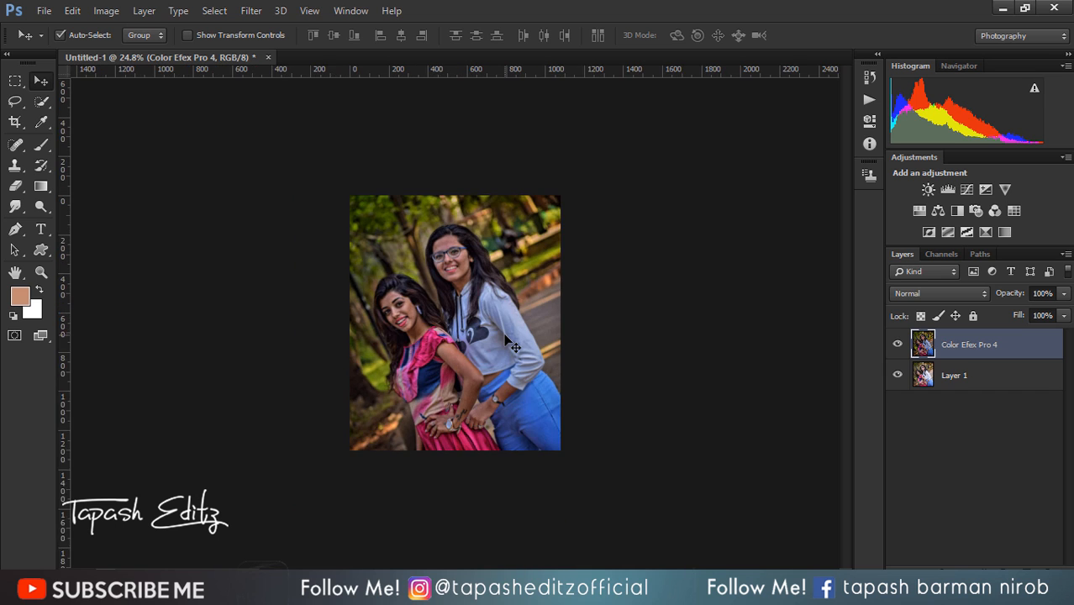
pyautogui.scroll(3, 511, 343)
pyautogui.scroll(4, 508, 343)
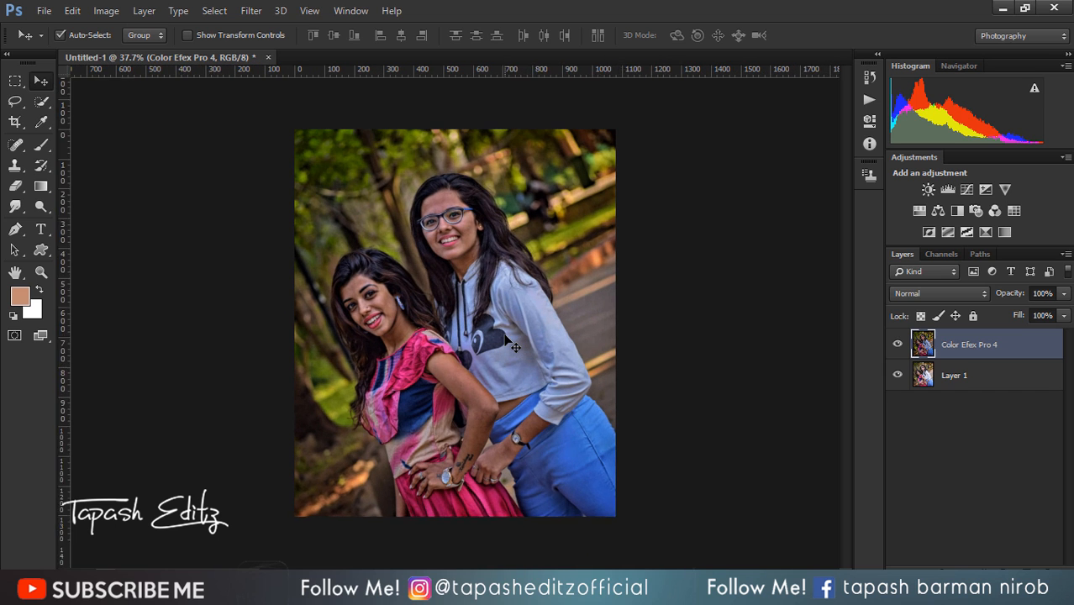
pyautogui.click(250, 12)
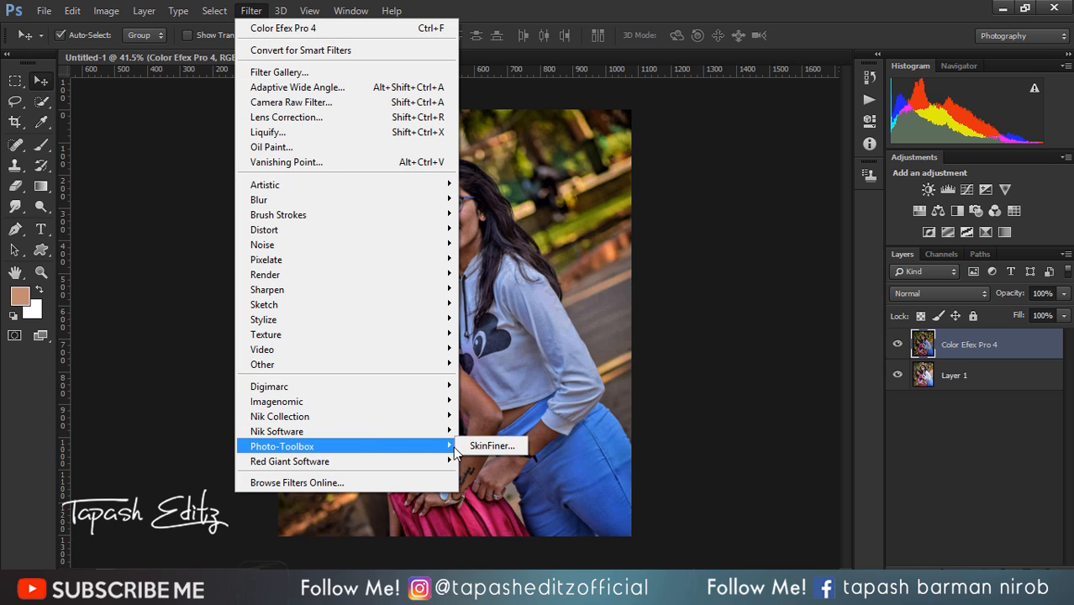
pyautogui.click(483, 446)
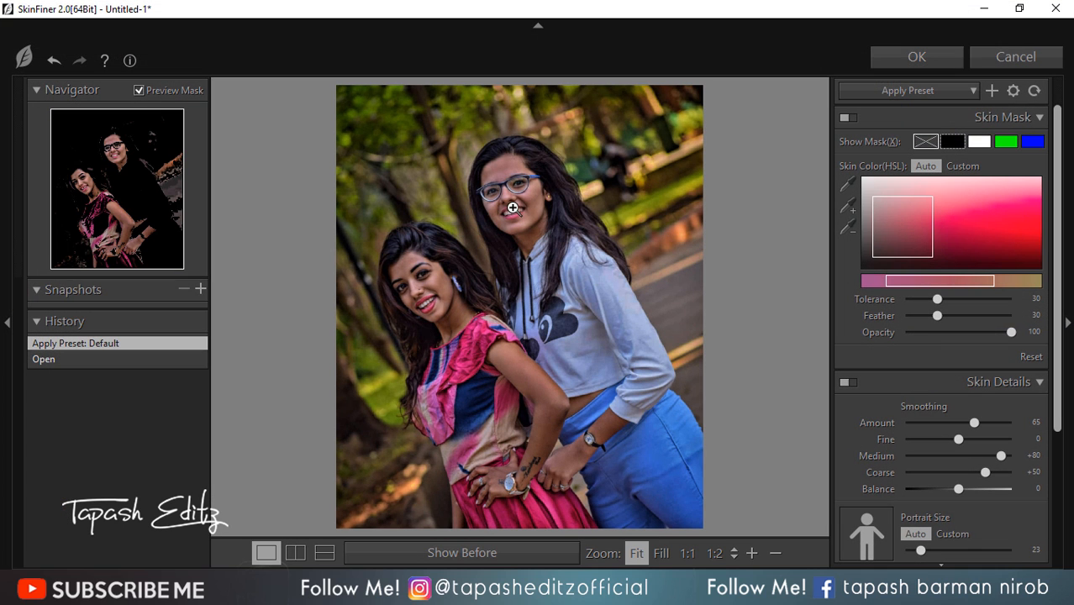
pyautogui.moveTo(937, 300)
pyautogui.mouseDown()
pyautogui.moveTo(970, 301)
pyautogui.moveTo(897, 305)
pyautogui.moveTo(928, 304)
pyautogui.moveTo(902, 304)
pyautogui.moveTo(940, 316)
pyautogui.mouseUp()
pyautogui.click(939, 318)
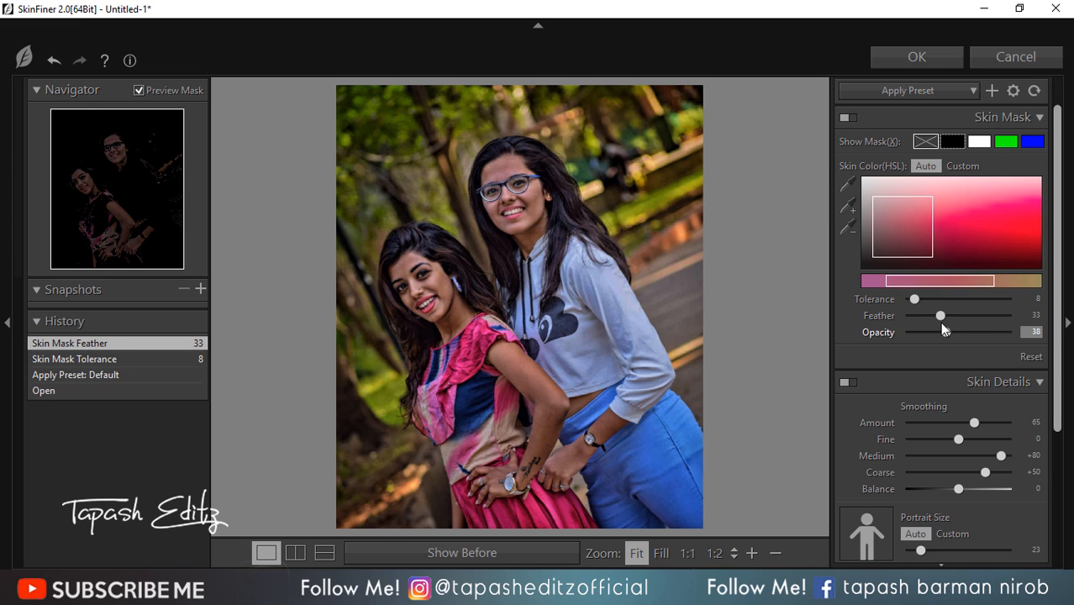
# Step: Set smoothing Amount to 100 and Fine to +65, skin tone Brightness +53, Highlight +67 and Shadow +49, and apply the skin retouch
pyautogui.click(1011, 423)
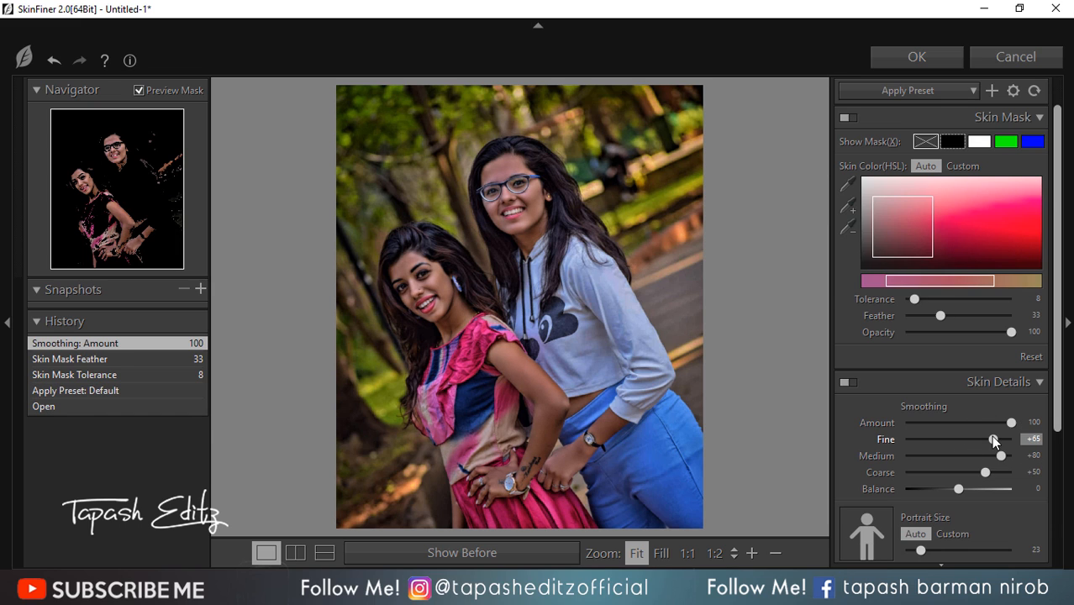
pyautogui.click(993, 440)
pyautogui.scroll(-3, 961, 461)
pyautogui.moveTo(959, 526); pyautogui.dragTo(978, 502)
pyautogui.scroll(-1, 988, 531)
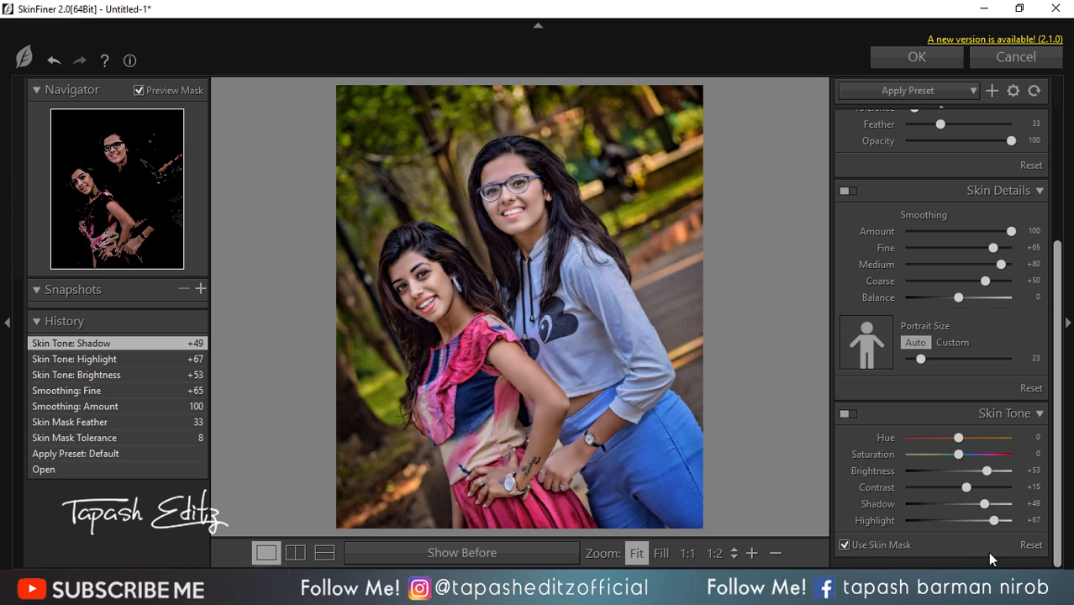
pyautogui.click(912, 56)
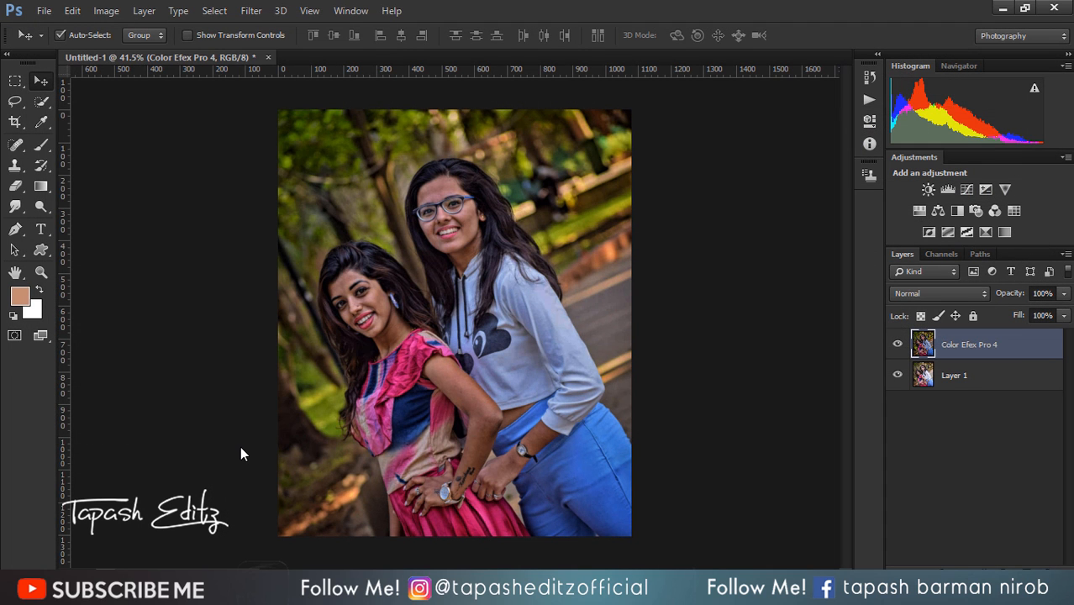
# Step: Open the retouched layer in the Camera Raw Filter and set the post-crop vignetting Amount to -45
pyautogui.scroll(-3, 390, 407)
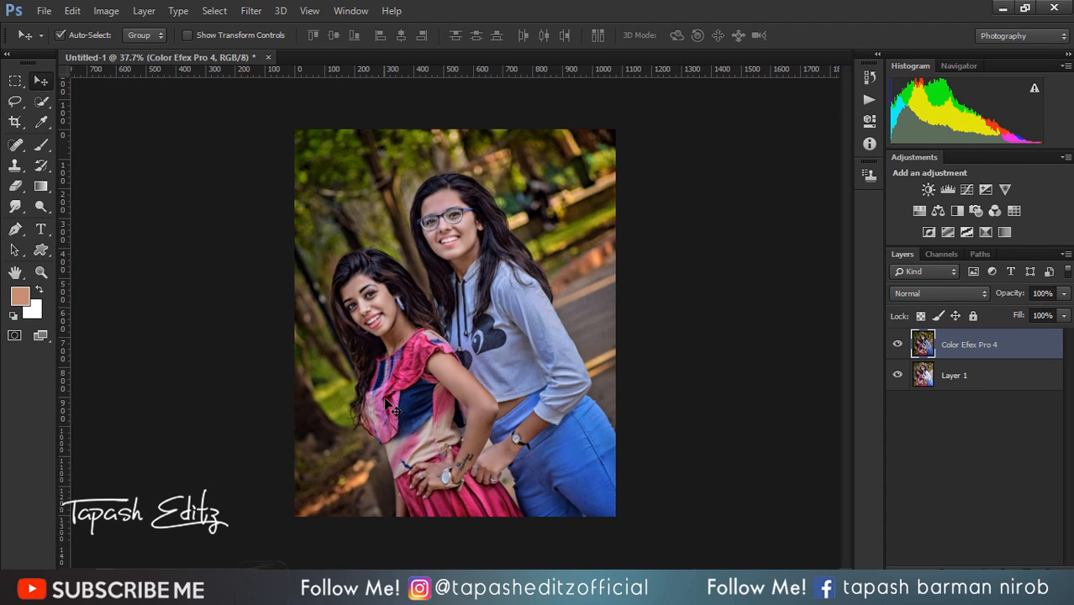
pyautogui.scroll(3, 391, 407)
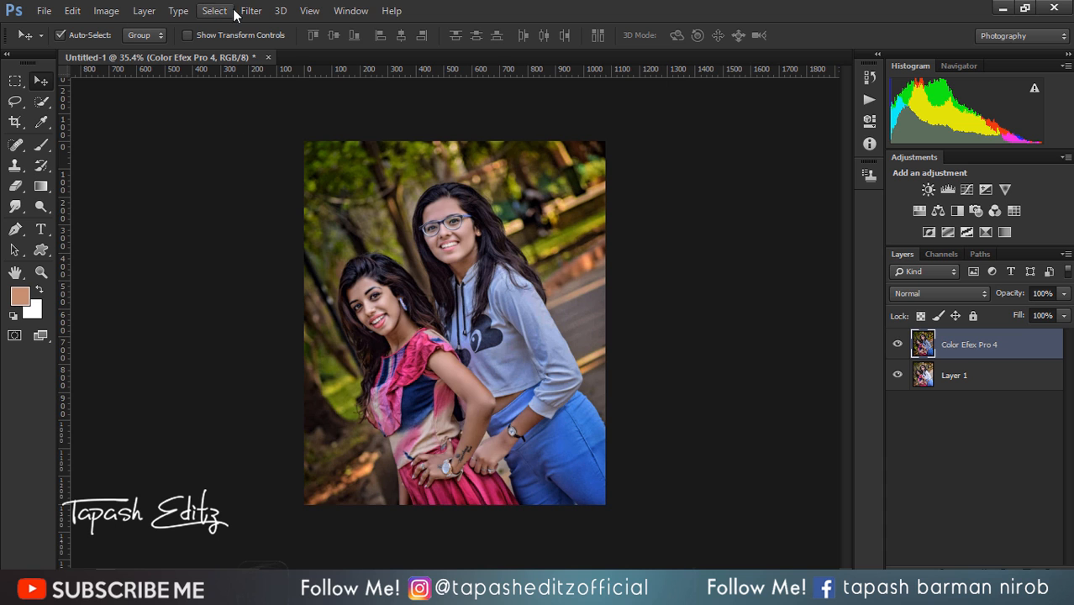
pyautogui.click(250, 10)
pyautogui.click(259, 102)
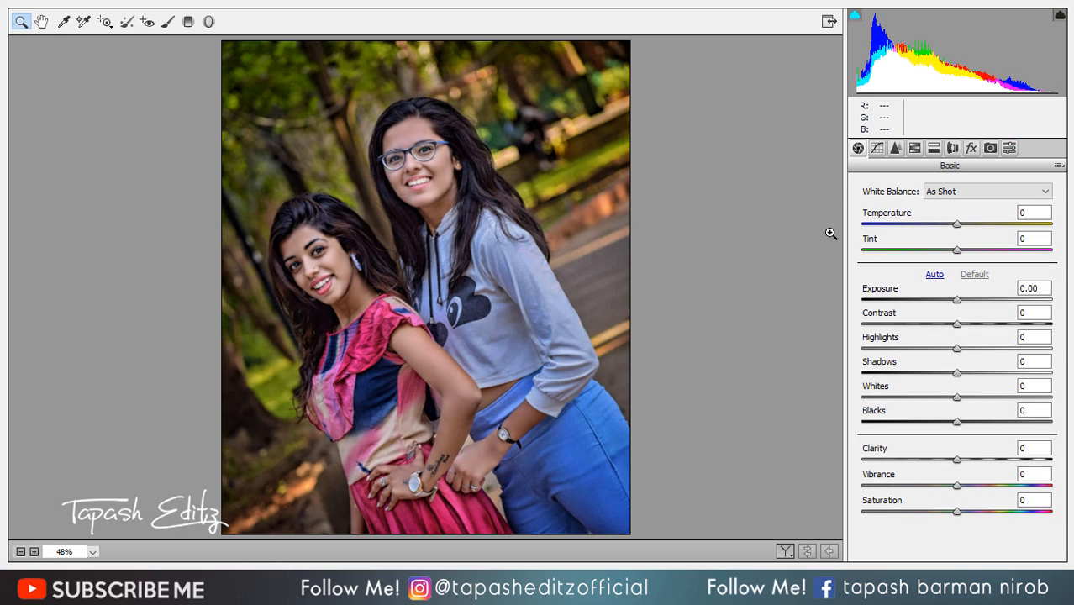
pyautogui.click(1009, 148)
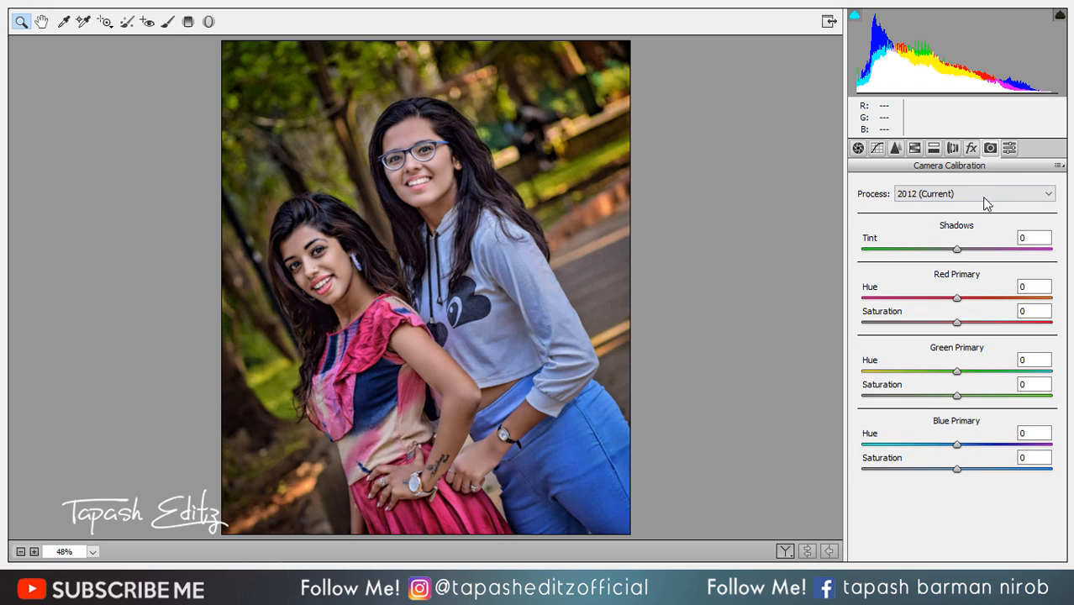
pyautogui.click(971, 148)
pyautogui.moveTo(956, 351); pyautogui.dragTo(916, 351)
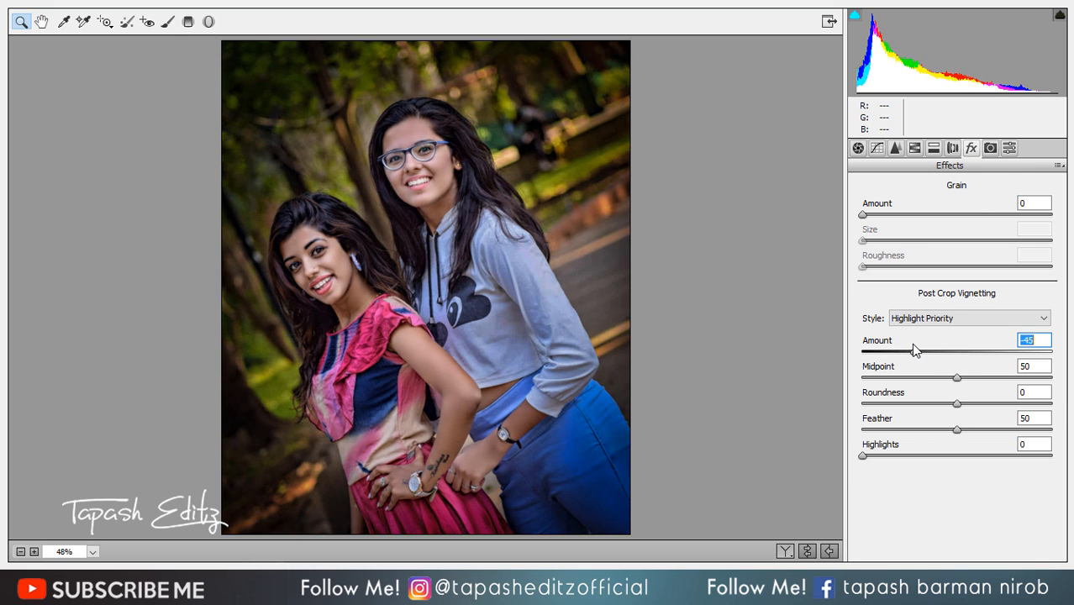
# Step: Shift the HSL hues to Greens -61, Blues -47, Reds -14 and Magentas -42
pyautogui.click(911, 148)
pyautogui.click(946, 210)
pyautogui.moveTo(956, 287); pyautogui.dragTo(899, 329)
pyautogui.click(900, 209)
pyautogui.click(870, 211)
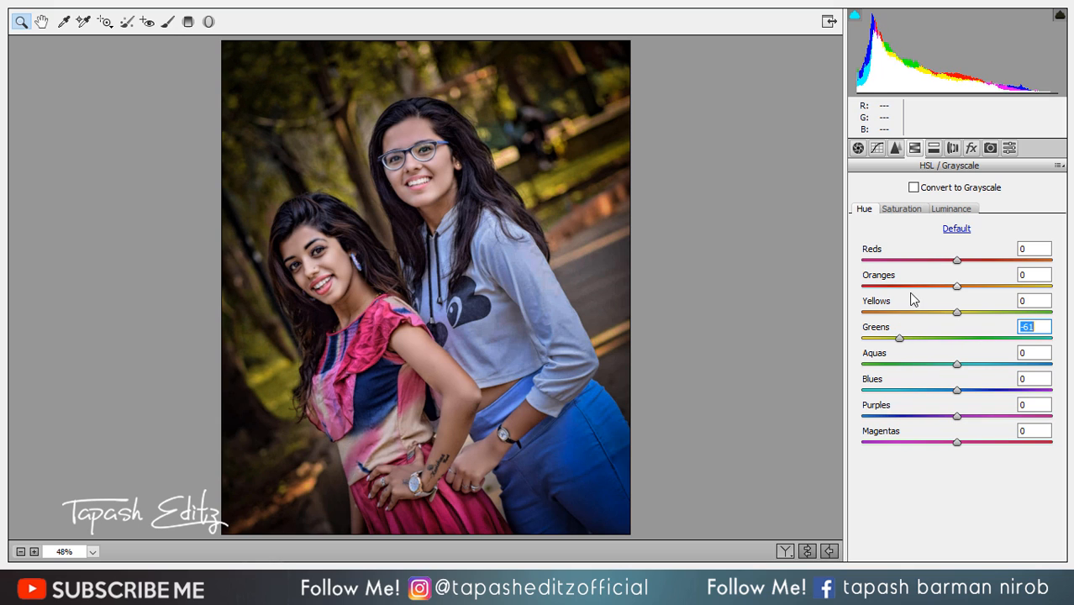
pyautogui.moveTo(956, 390); pyautogui.dragTo(909, 389)
pyautogui.moveTo(944, 260)
pyautogui.mouseDown()
pyautogui.moveTo(914, 262)
pyautogui.moveTo(977, 262)
pyautogui.moveTo(943, 262)
pyautogui.mouseUp()
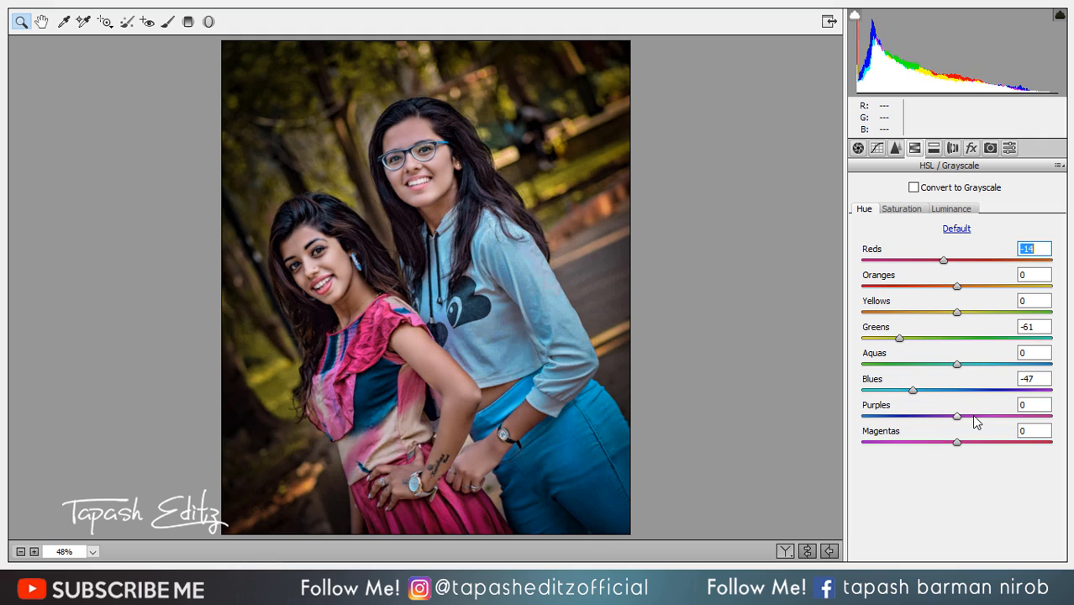
pyautogui.moveTo(956, 441); pyautogui.dragTo(921, 429)
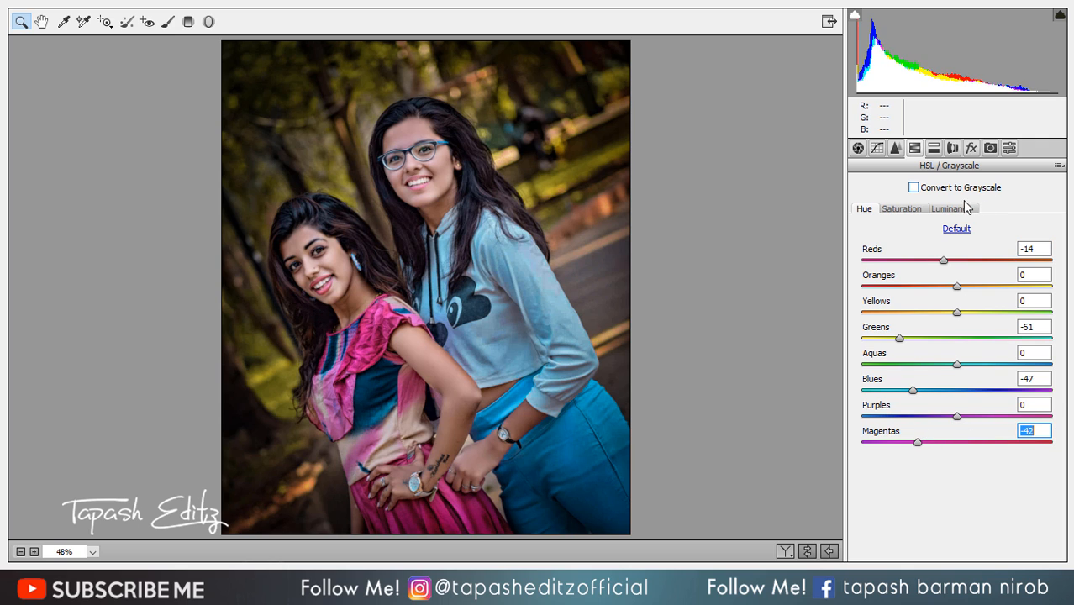
# Step: Set the HSL saturation of Greens to -18 and the luminance of Oranges to +23 and Yellows to +5
pyautogui.click(970, 148)
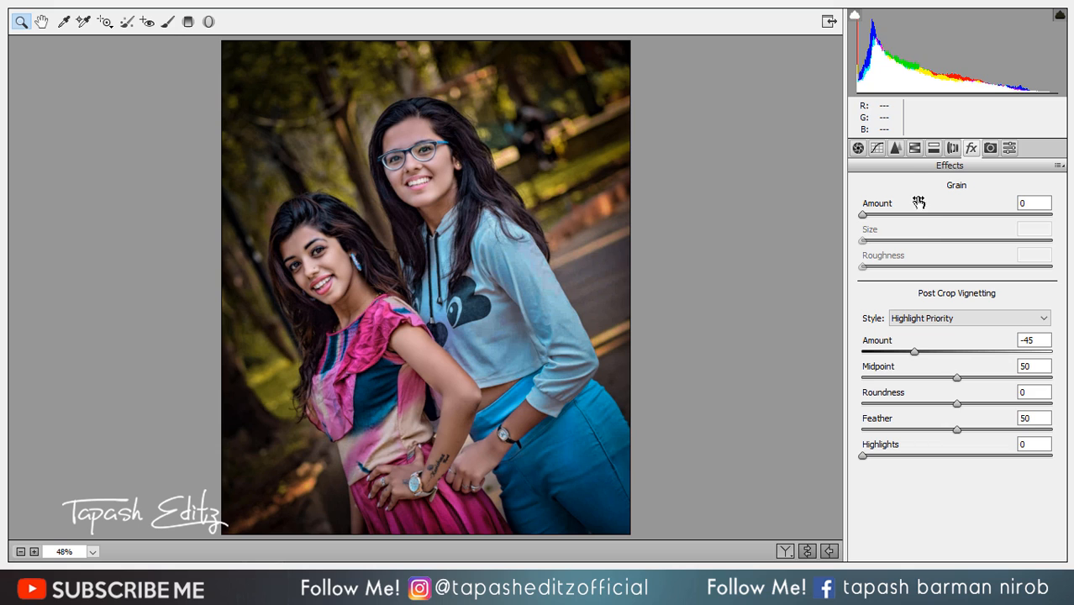
pyautogui.click(914, 148)
pyautogui.click(902, 209)
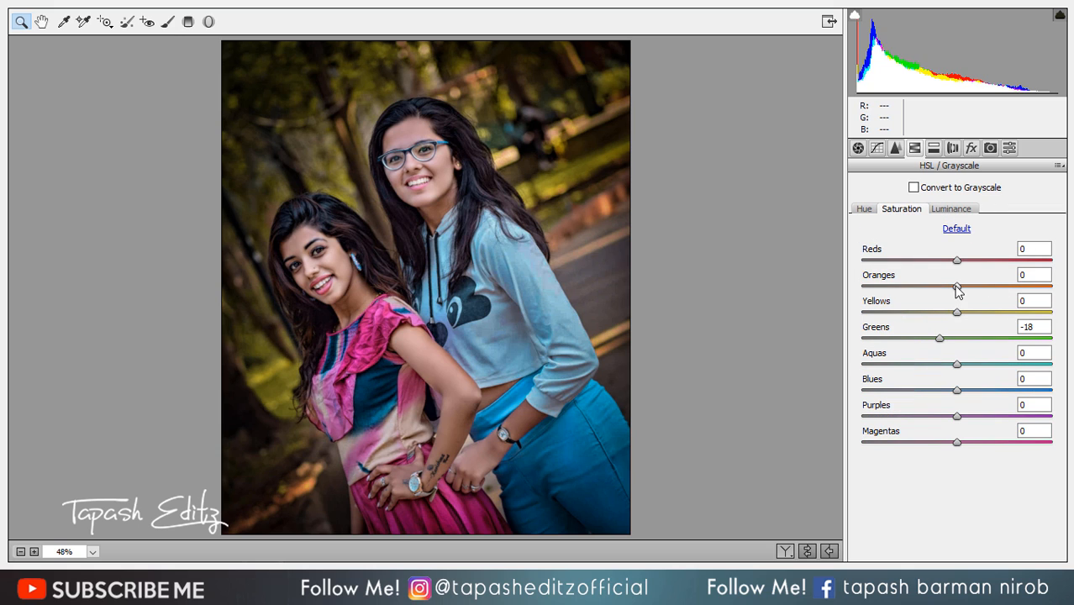
pyautogui.moveTo(955, 286); pyautogui.dragTo(988, 288)
pyautogui.click(950, 210)
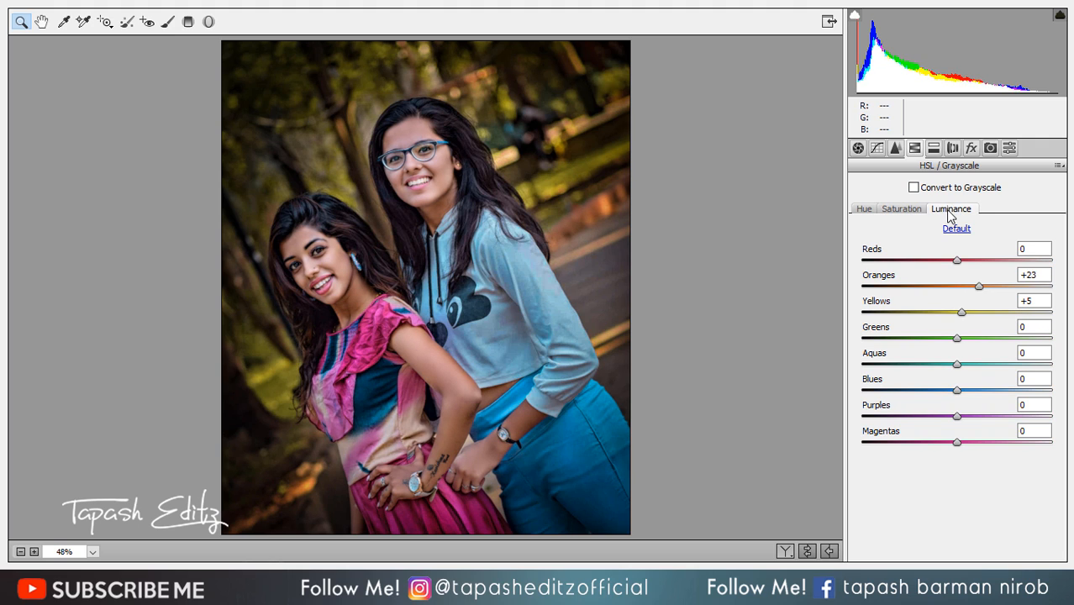
pyautogui.click(997, 288)
# Step: In the Basic adjustments, set Blacks to -37, Clarity to -8 and Shadows to +28
pyautogui.click(876, 148)
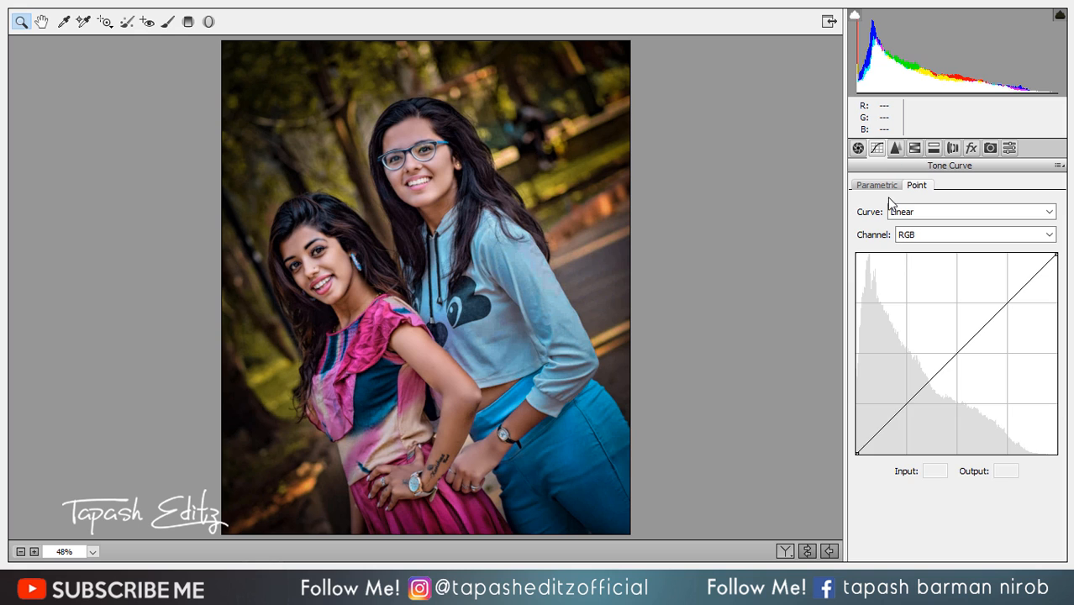
pyautogui.moveTo(859, 453)
pyautogui.mouseDown()
pyautogui.moveTo(892, 454)
pyautogui.moveTo(855, 452)
pyautogui.mouseUp()
pyautogui.click(857, 150)
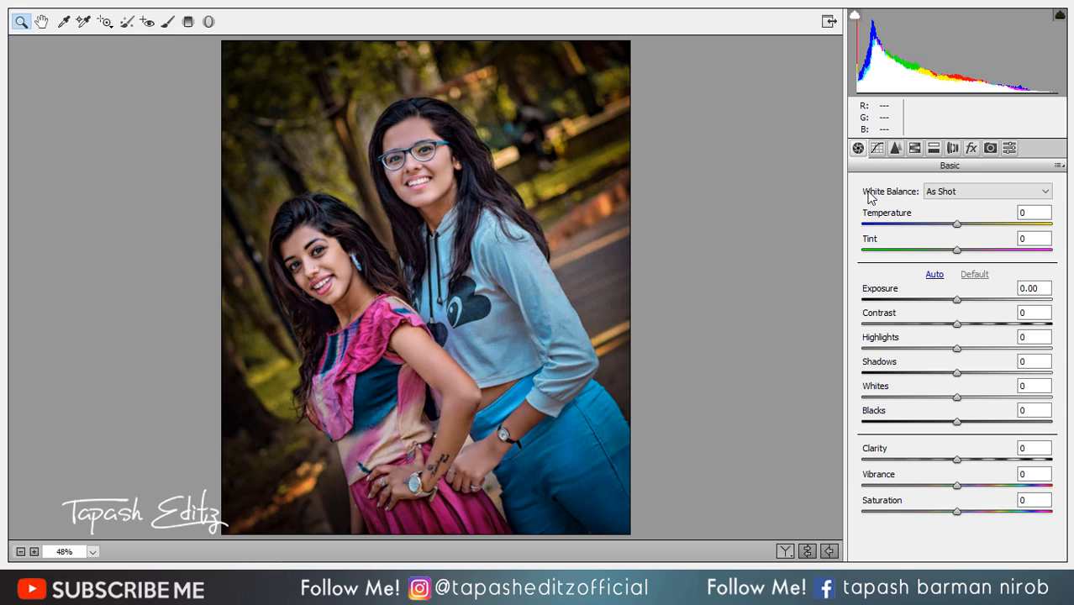
pyautogui.moveTo(949, 417); pyautogui.dragTo(921, 418)
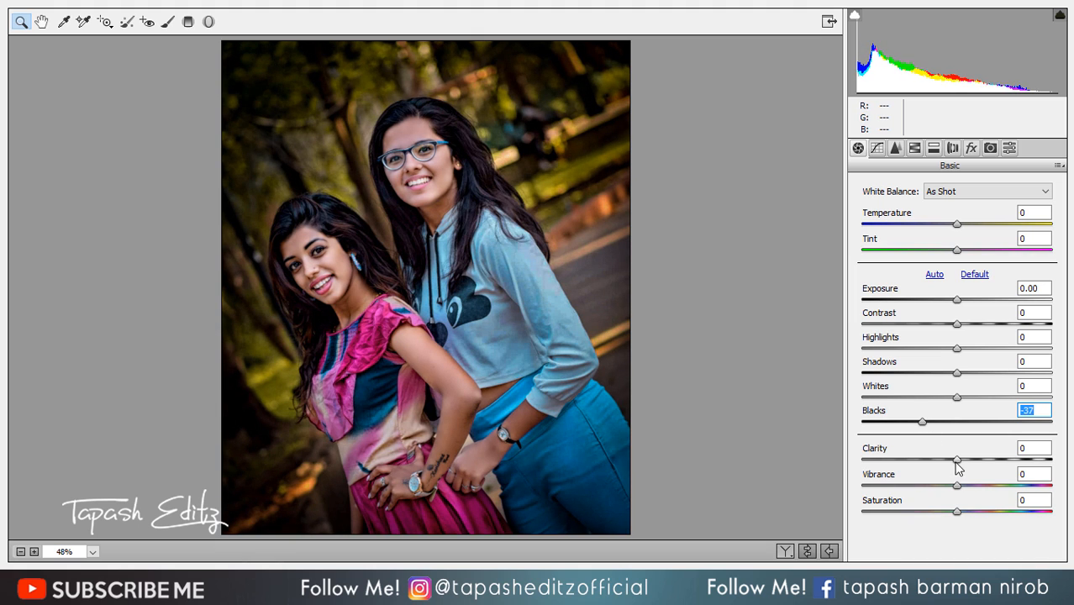
pyautogui.moveTo(956, 460)
pyautogui.mouseDown()
pyautogui.moveTo(946, 459)
pyautogui.moveTo(971, 462)
pyautogui.moveTo(949, 461)
pyautogui.mouseUp()
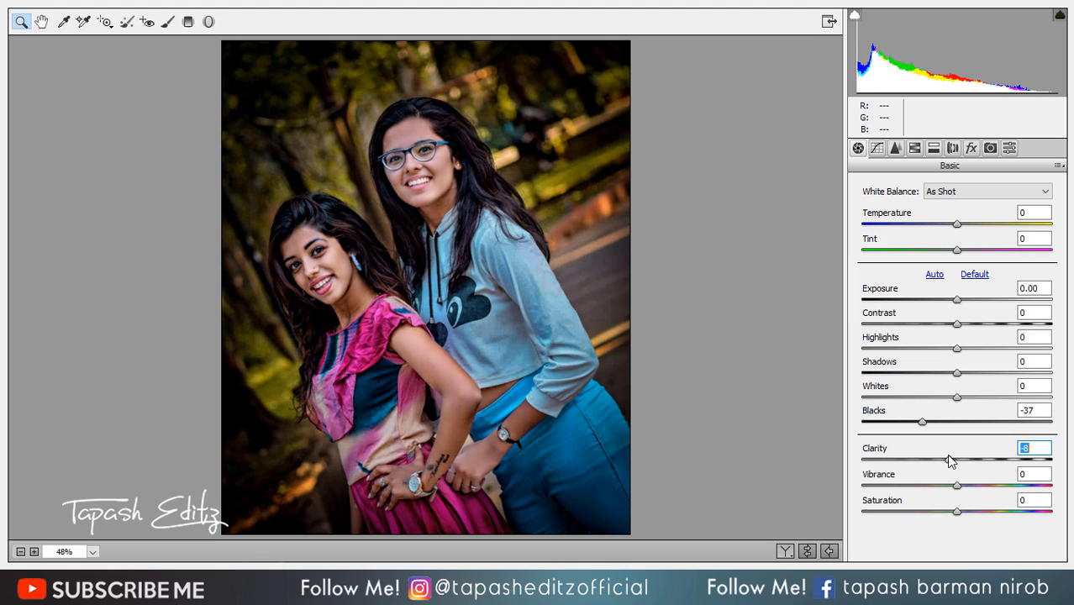
pyautogui.moveTo(956, 374); pyautogui.dragTo(983, 379)
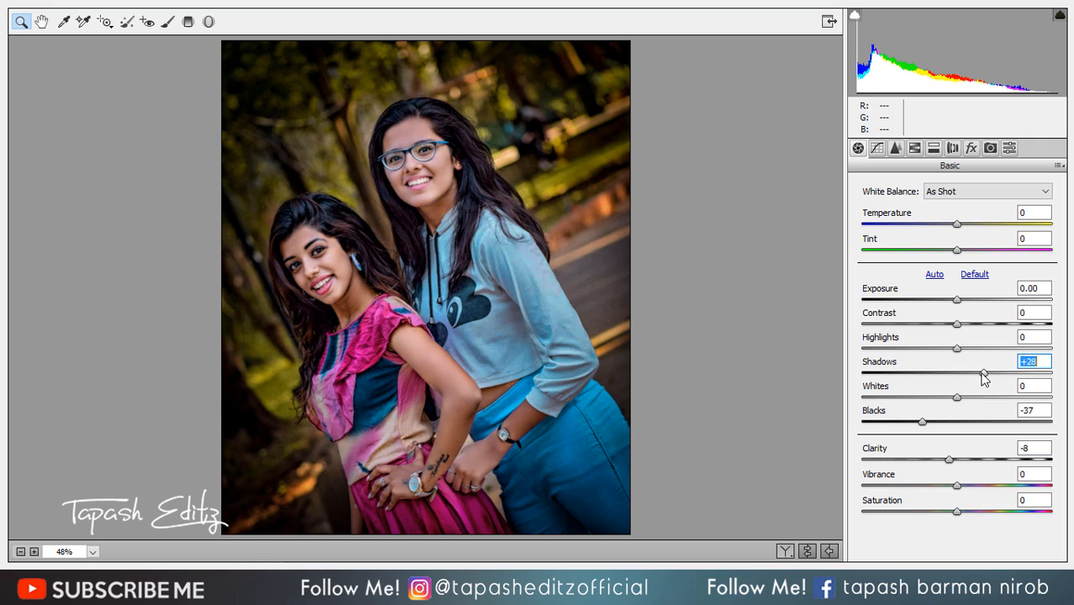
# Step: Raise Blacks to about -21, fine-tune Highlights and Exposure, and apply the Camera Raw adjustments
pyautogui.moveTo(924, 422); pyautogui.dragTo(935, 421)
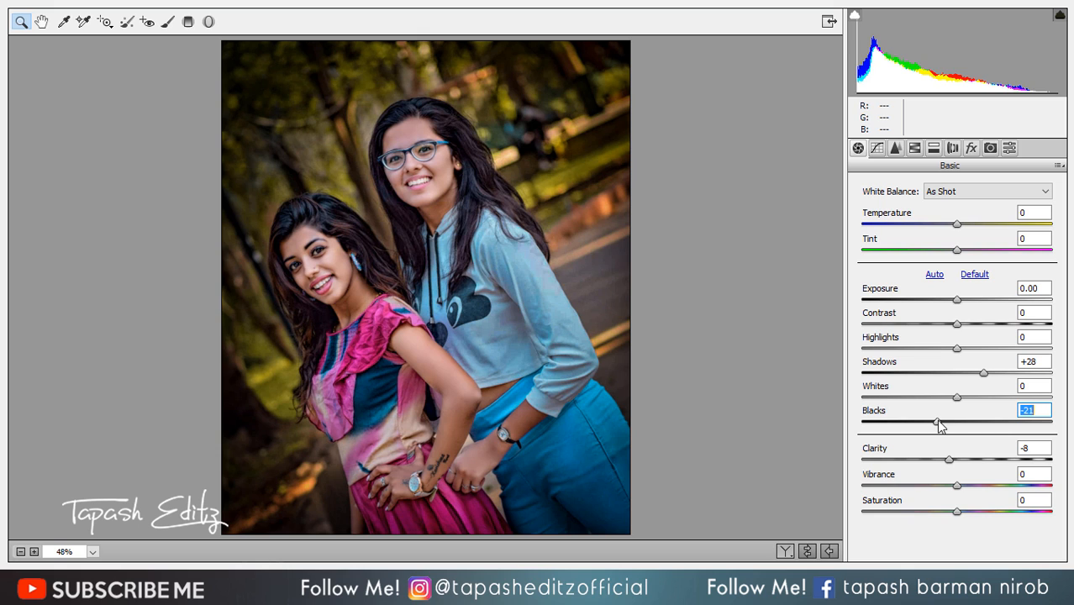
pyautogui.moveTo(936, 420); pyautogui.dragTo(930, 420)
pyautogui.moveTo(957, 348); pyautogui.dragTo(962, 300)
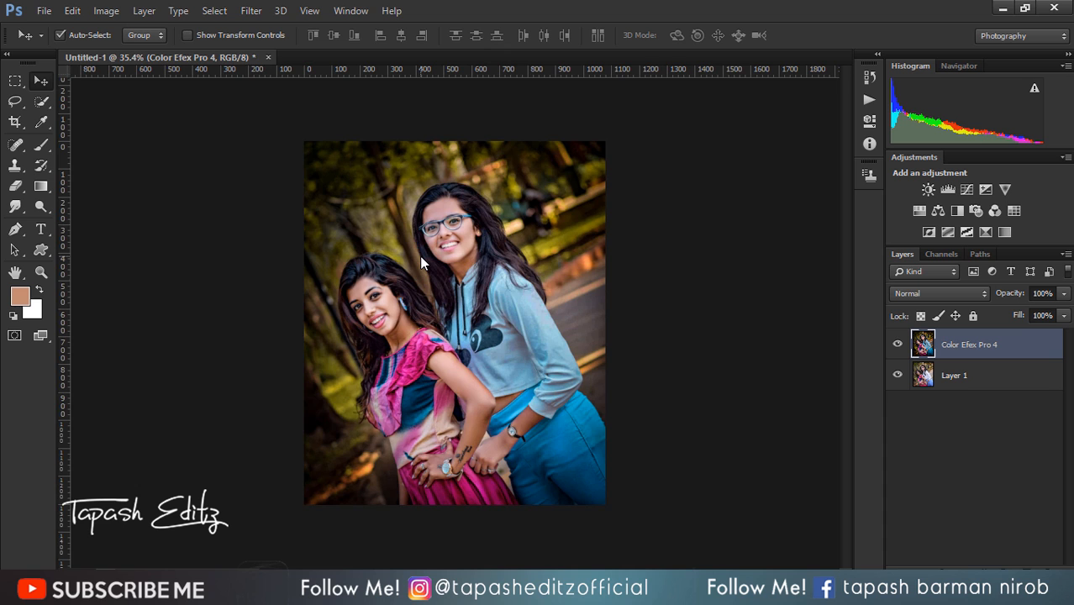
# Step: Convert the Color Efex Pro 4 layer to a Smart Object and duplicate it
pyautogui.scroll(-2, 439, 284)
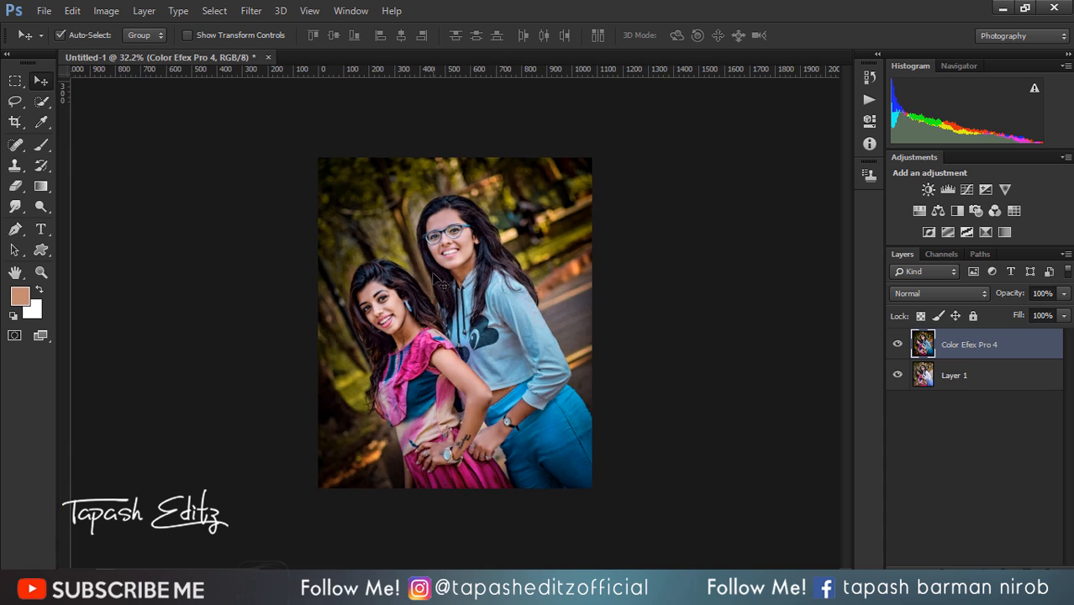
pyautogui.scroll(3, 439, 284)
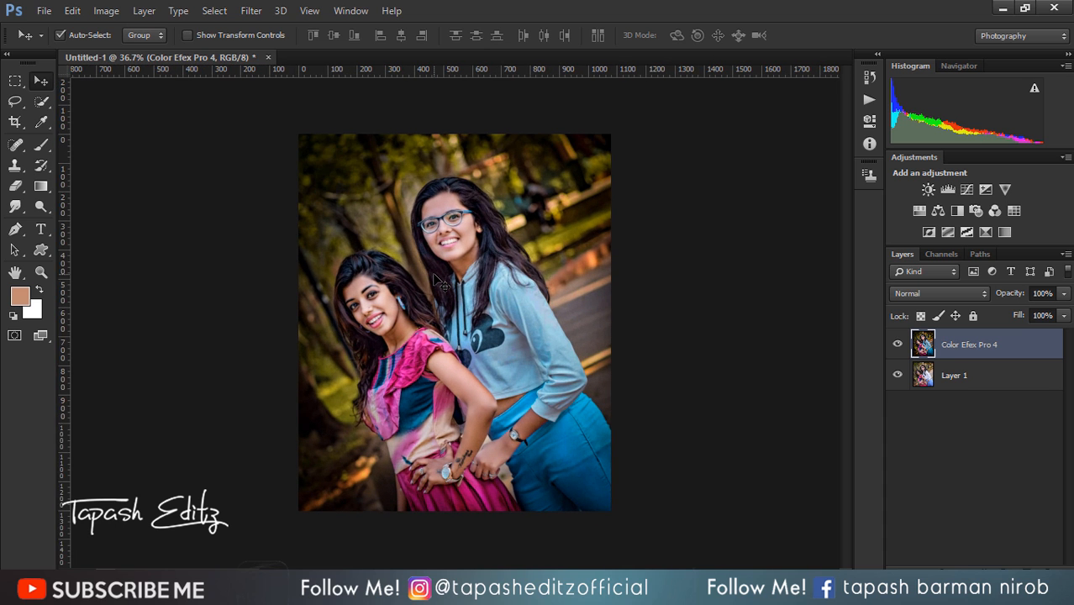
pyautogui.click(251, 10)
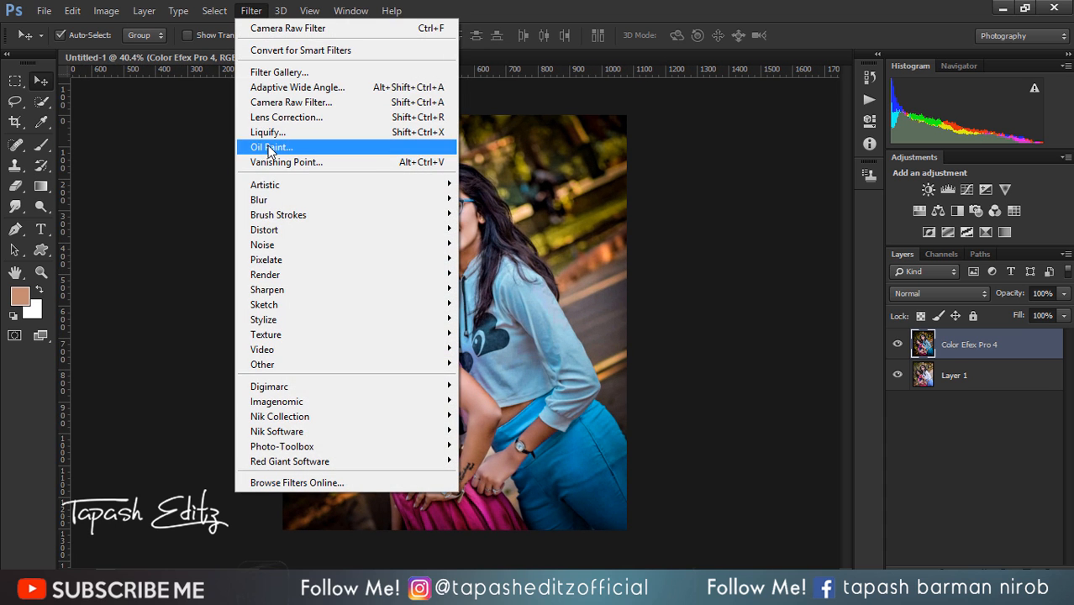
pyautogui.rightClick(971, 345)
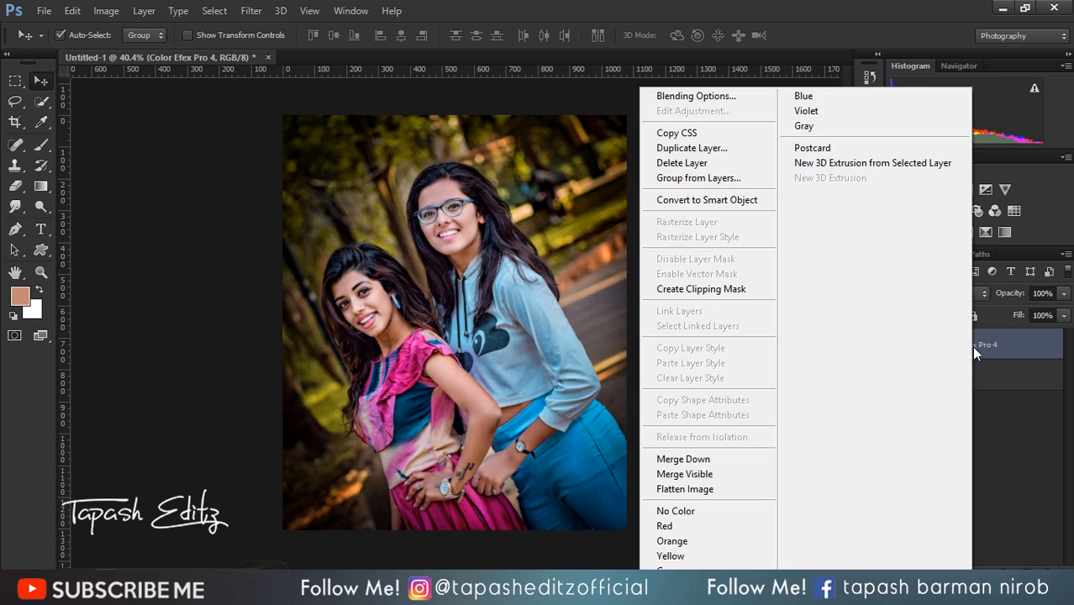
pyautogui.click(742, 202)
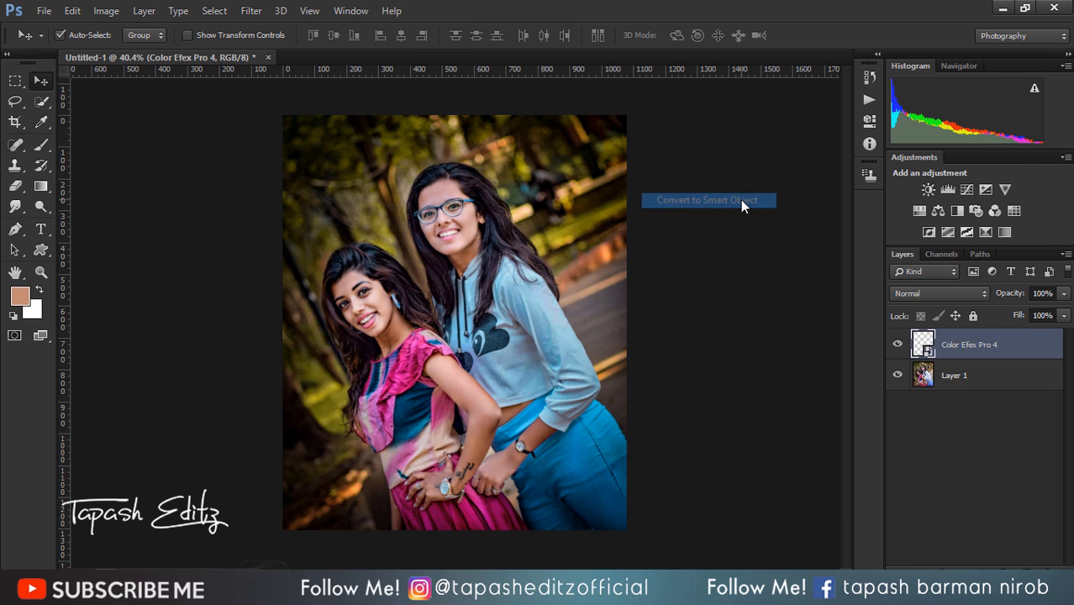
pyautogui.rightClick(955, 350)
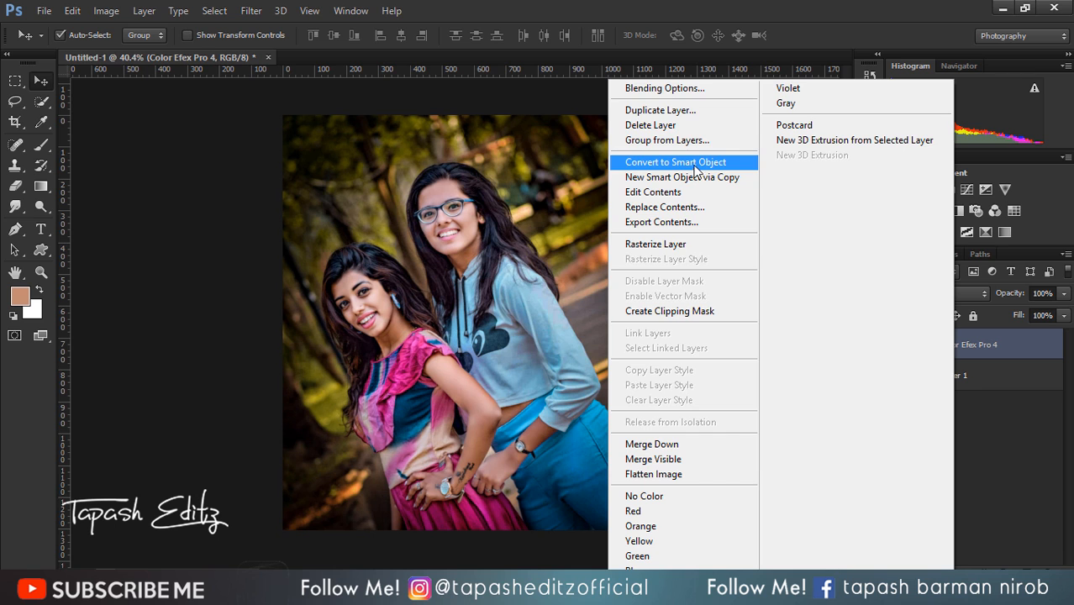
pyautogui.click(660, 110)
pyautogui.click(668, 179)
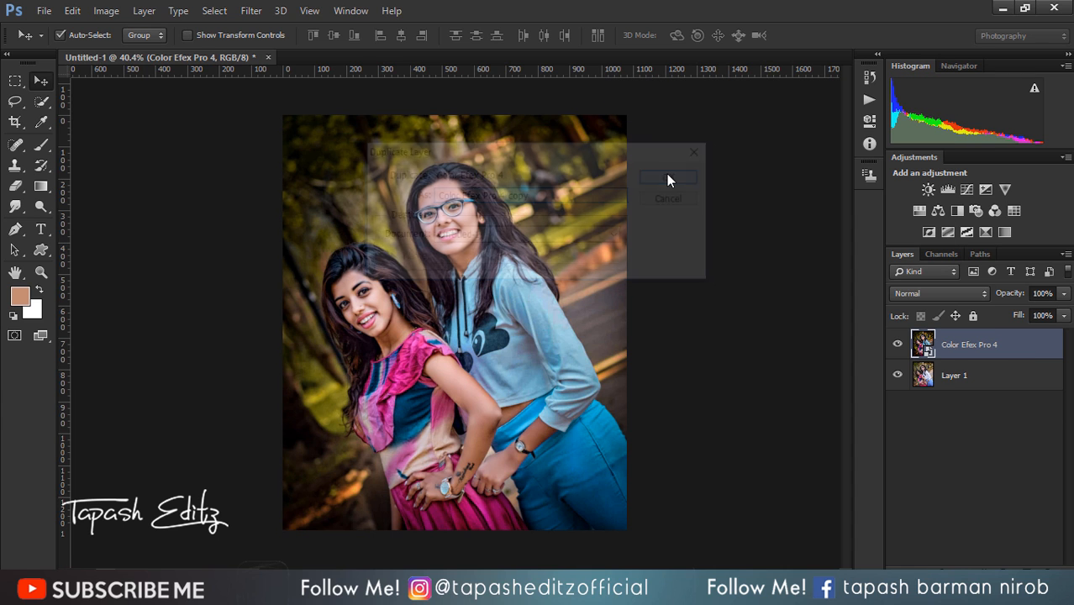
# Step: Open the duplicated layer in the Oil Paint filter and set the lighting Shine and Angular Direction to 0
pyautogui.click(251, 11)
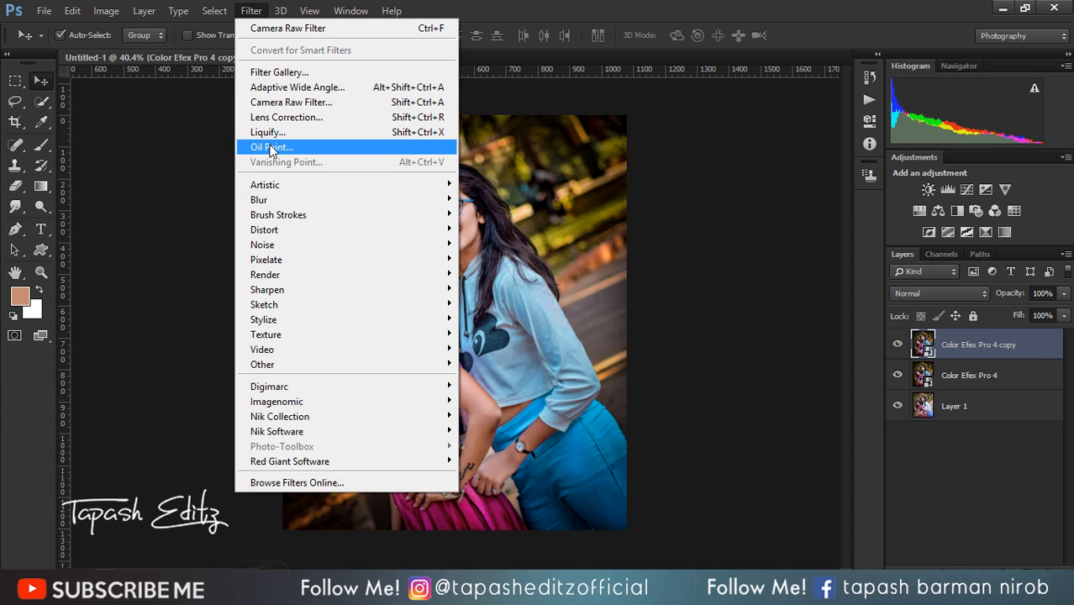
pyautogui.click(271, 148)
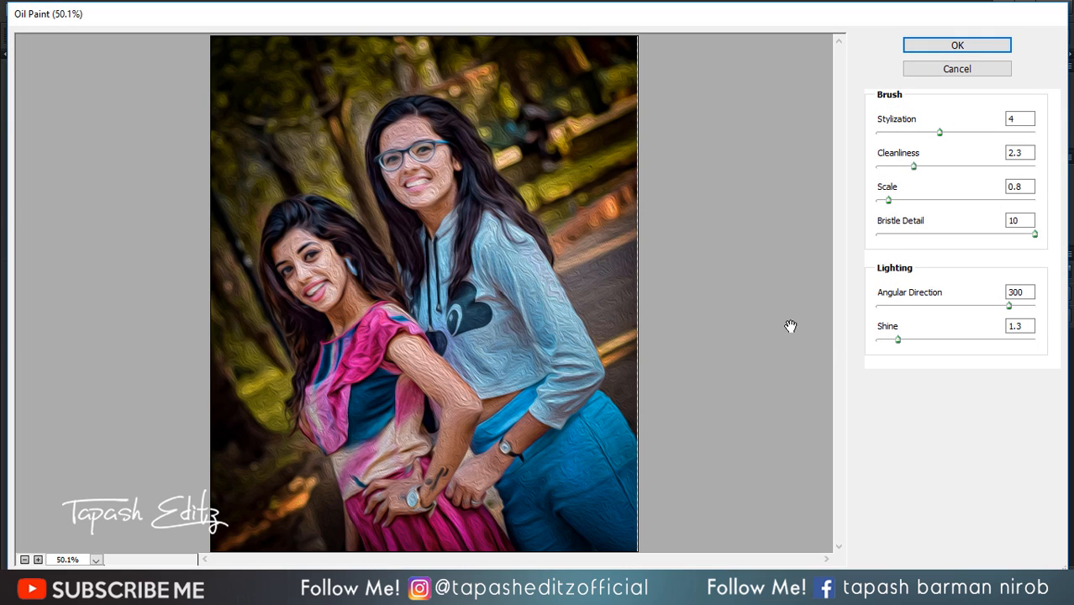
pyautogui.moveTo(896, 340); pyautogui.dragTo(858, 340)
pyautogui.moveTo(881, 306); pyautogui.dragTo(838, 314)
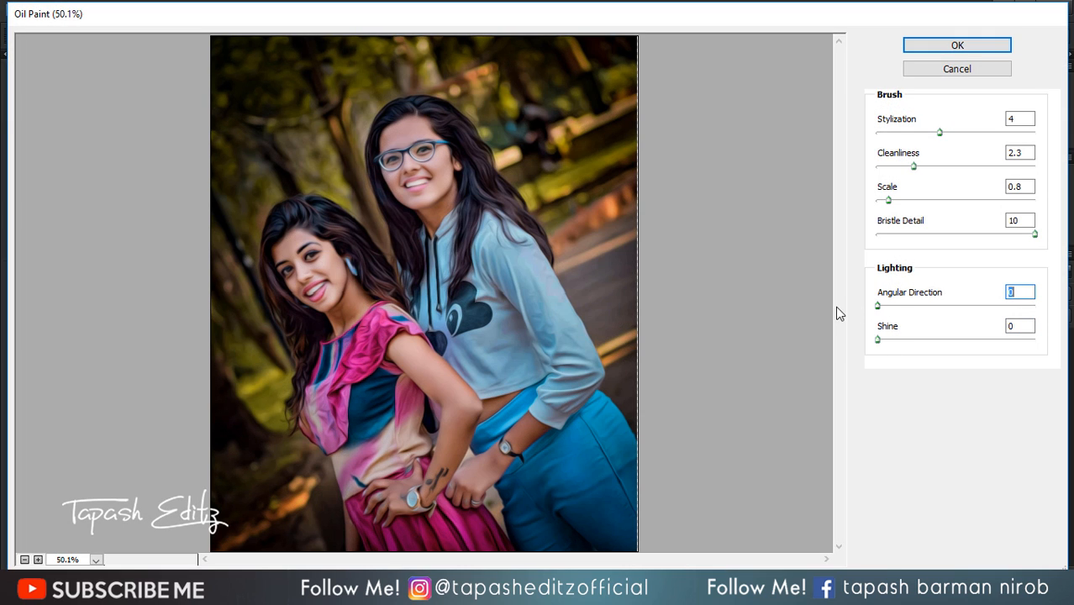
# Step: Set the brush Bristle Detail to 0, Scale to 0.1, Cleanliness to 1 and Stylization to 0.45, and apply Oil Paint
pyautogui.moveTo(871, 241); pyautogui.dragTo(866, 237)
pyautogui.moveTo(884, 202); pyautogui.dragTo(863, 202)
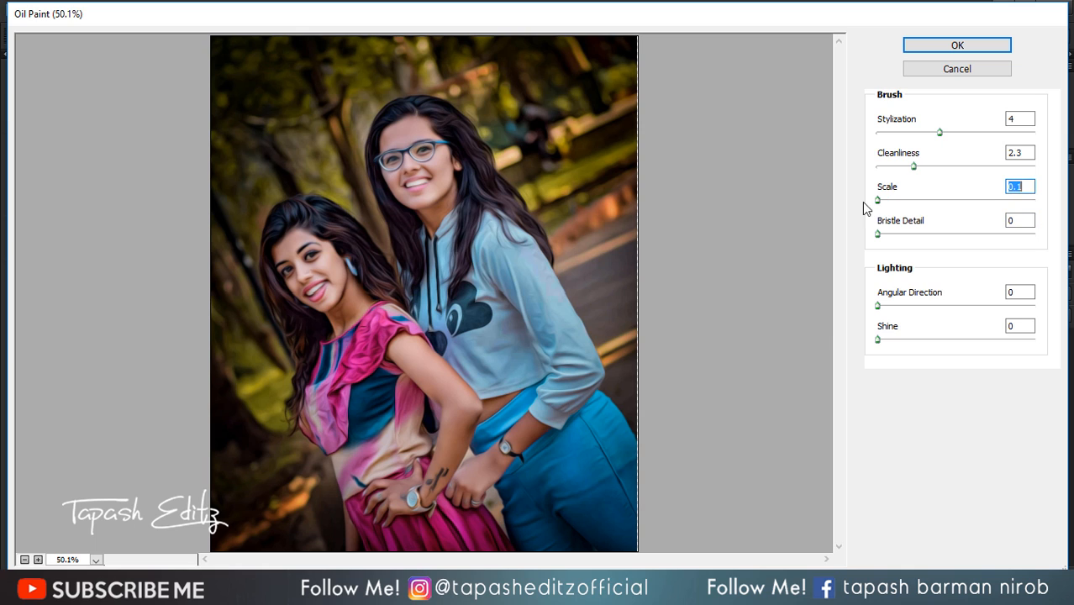
pyautogui.moveTo(912, 166); pyautogui.dragTo(895, 134)
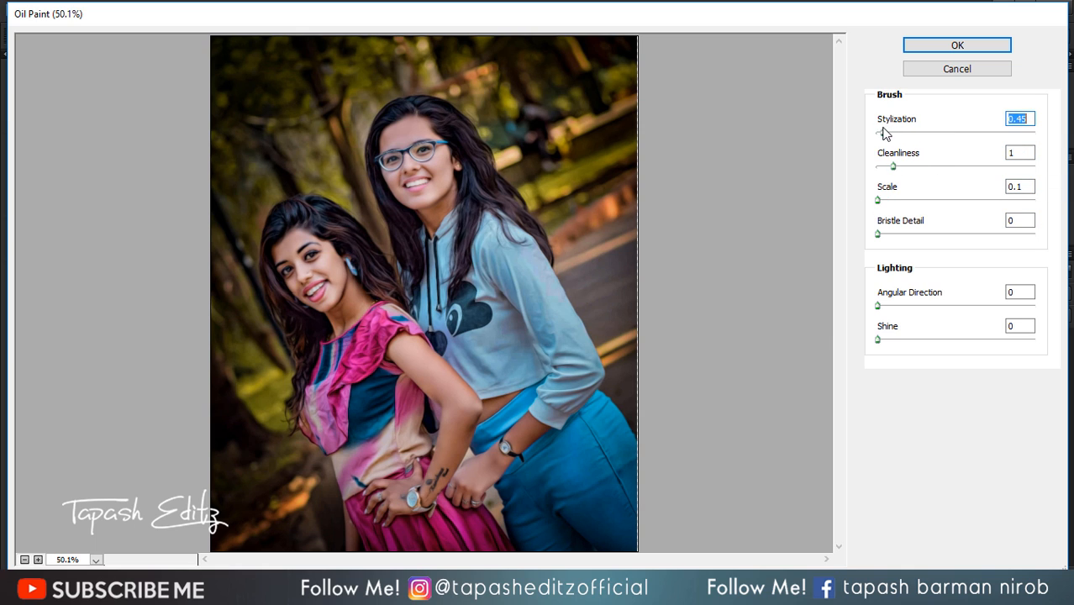
pyautogui.click(958, 43)
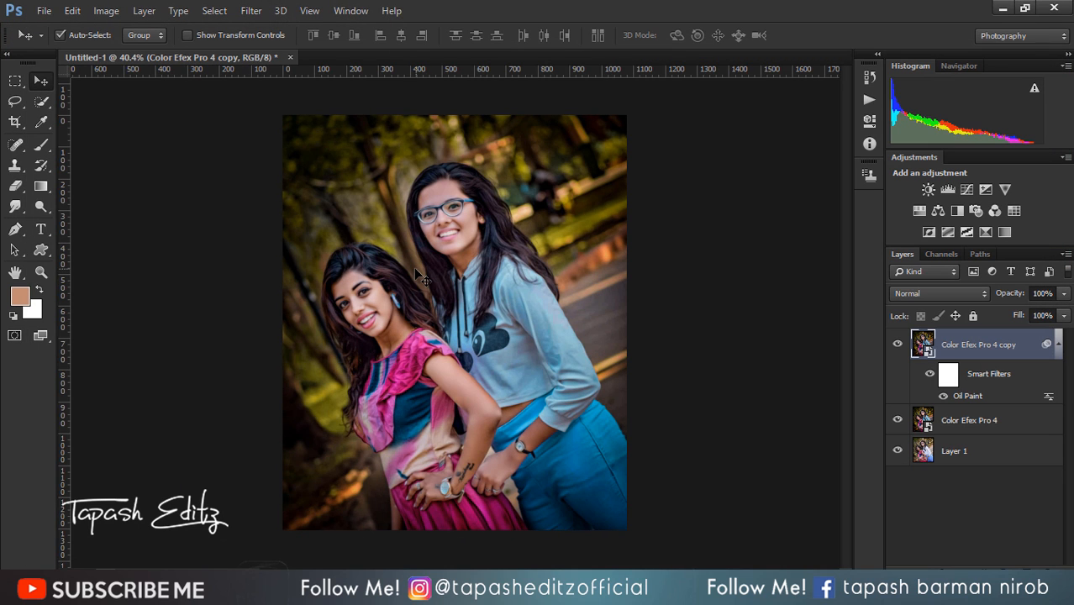
# Step: Choose the Eraser tool and rasterize the oil-painted copy layer so it can be erased
pyautogui.scroll(4, 414, 267)
pyautogui.click(15, 185)
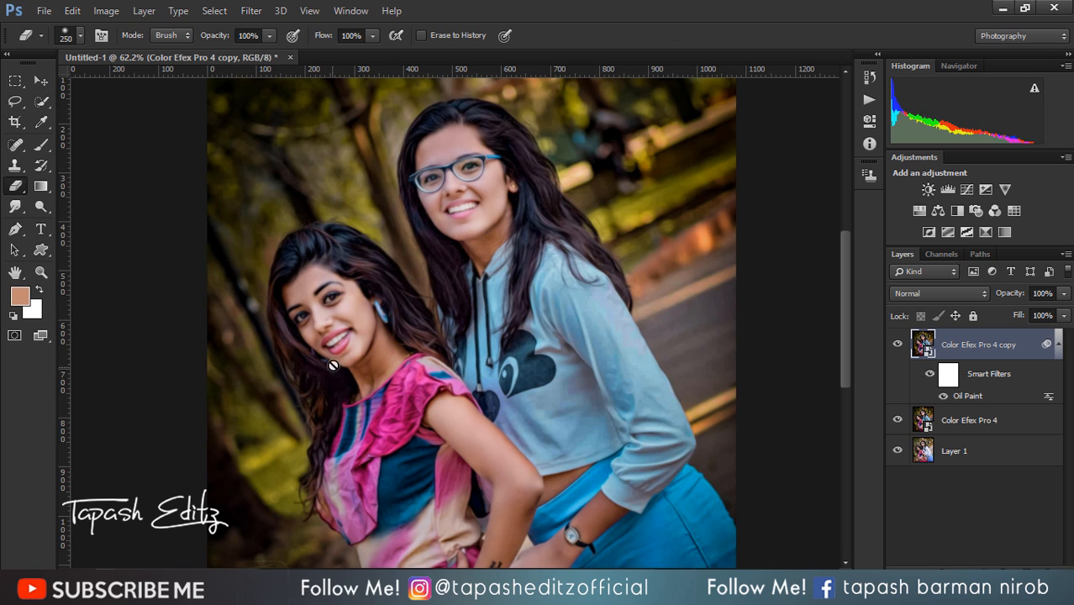
pyautogui.click(337, 341)
pyautogui.click(549, 238)
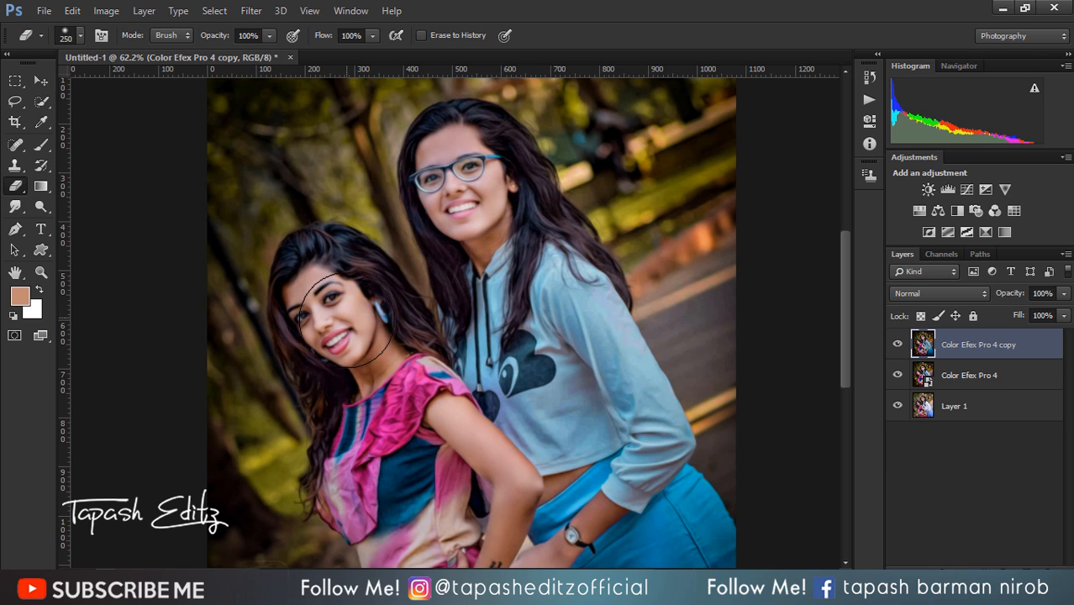
# Step: Reduce the eraser to size 90 and erase the oil-painted copy over both women's faces
pyautogui.press('[')
pyautogui.press('[')
pyautogui.press('[')
pyautogui.press('[')
pyautogui.press('[')
pyautogui.press('[')
pyautogui.press('[')
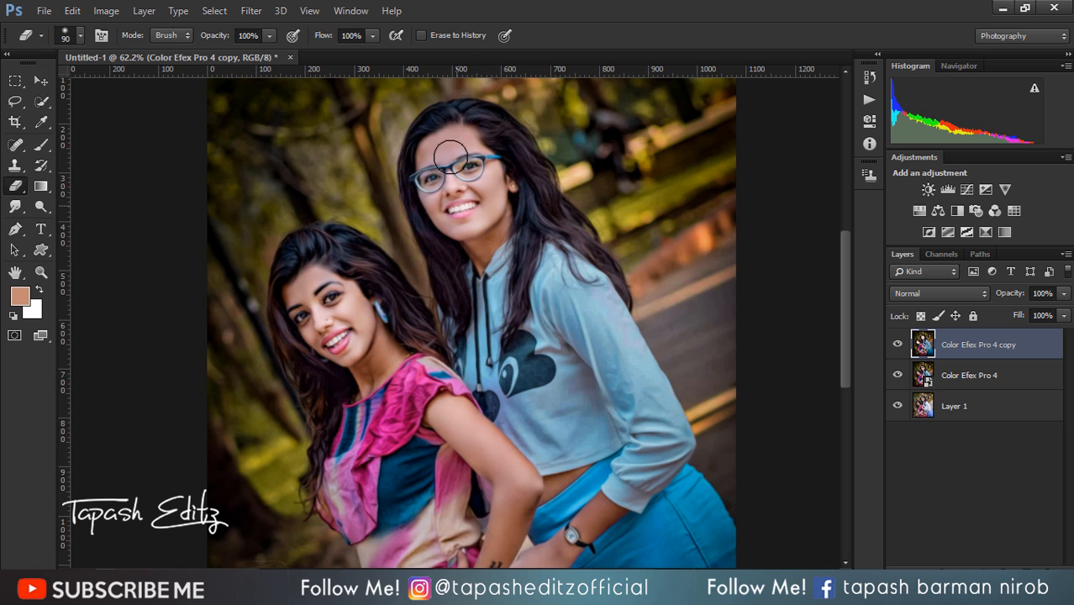
pyautogui.press(']')
pyautogui.press(']')
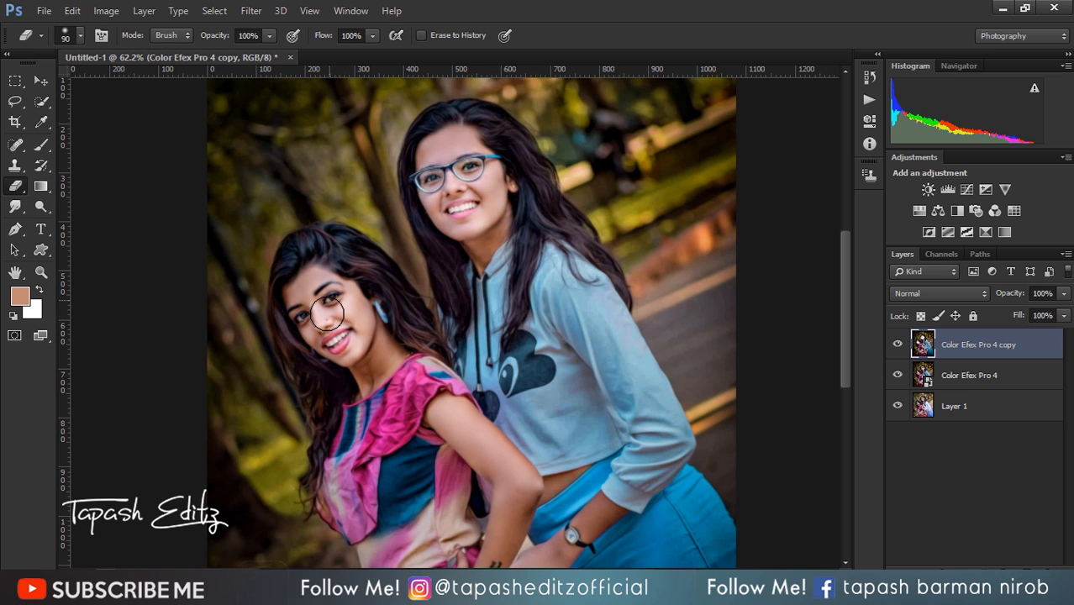
pyautogui.scroll(-3, 406, 400)
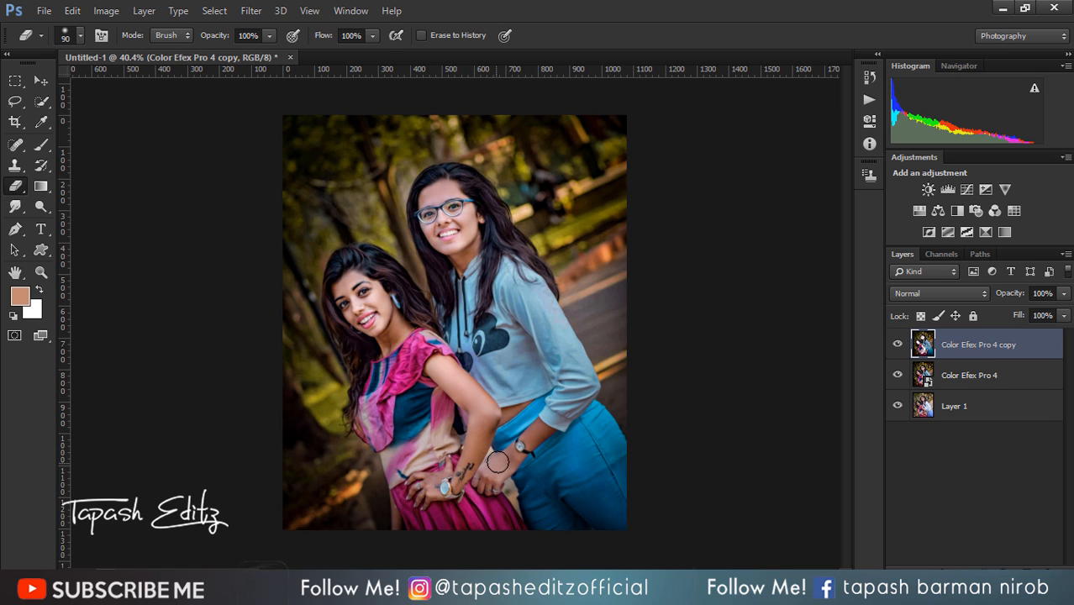
pyautogui.rightClick(963, 349)
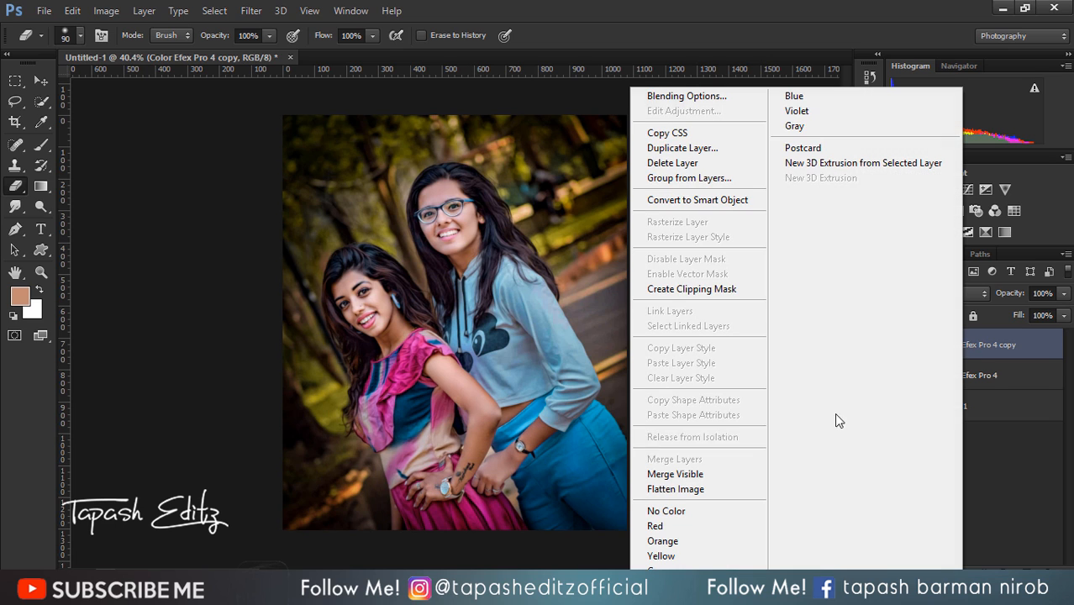
pyautogui.click(983, 343)
pyautogui.rightClick(989, 343)
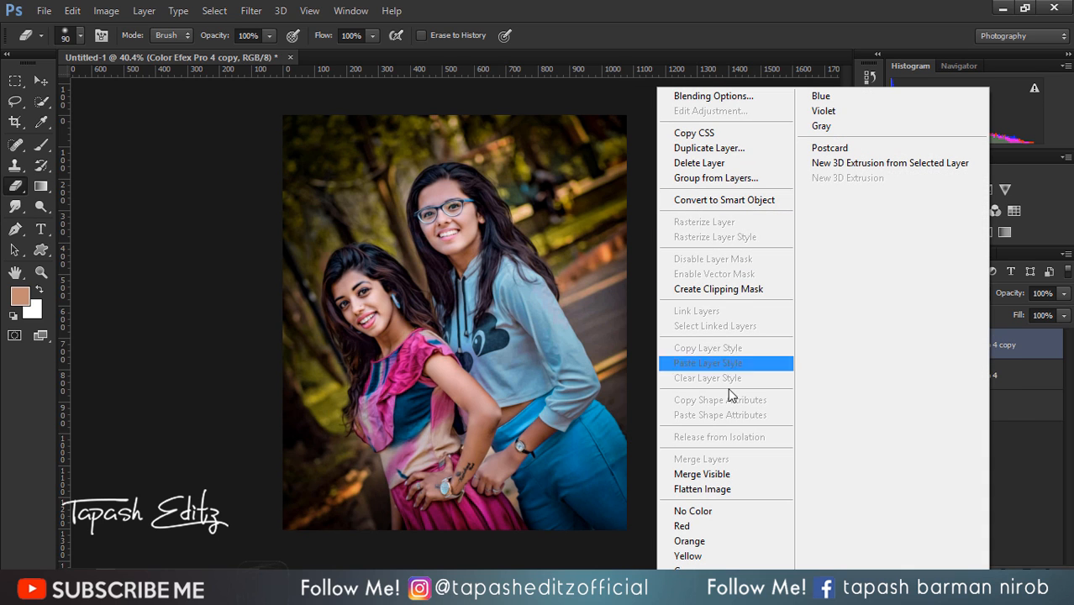
pyautogui.click(998, 348)
# Step: Rasterize the Color Efex Pro 4 layer and merge the oil-painted copy down into it
pyautogui.click(972, 387)
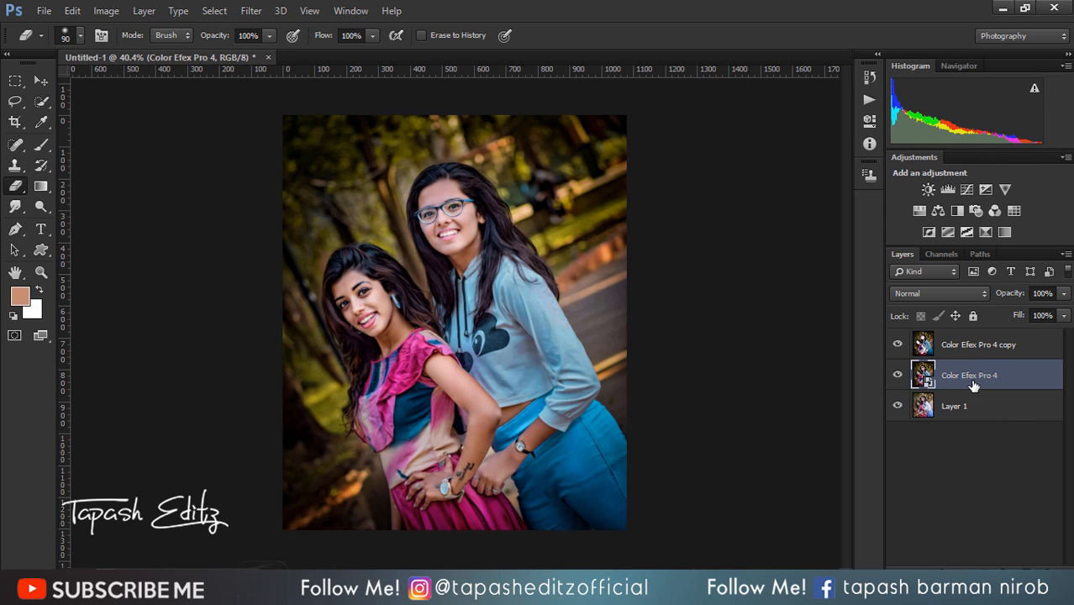
pyautogui.rightClick(974, 382)
pyautogui.click(675, 244)
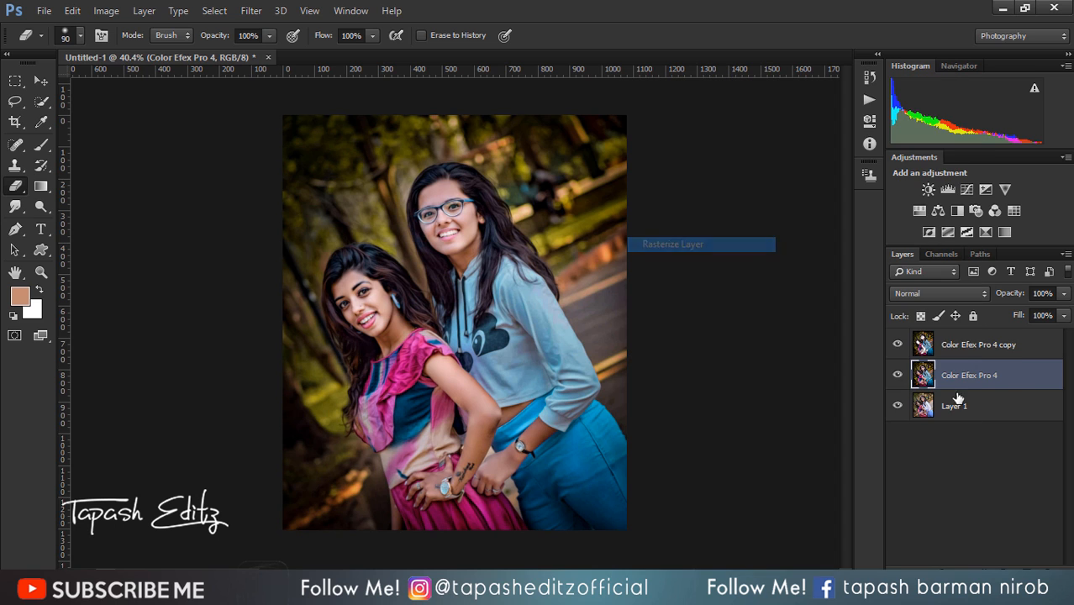
pyautogui.rightClick(998, 348)
pyautogui.click(768, 456)
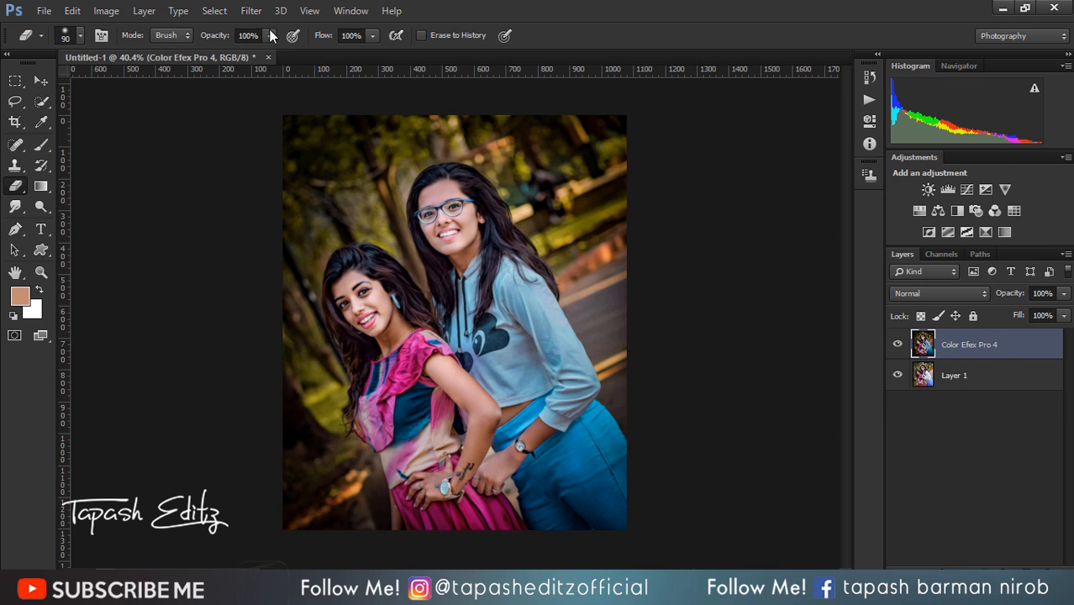
# Step: Apply the Camera Raw Filter to the merged layer with Clarity at +28
pyautogui.click(250, 10)
pyautogui.click(303, 102)
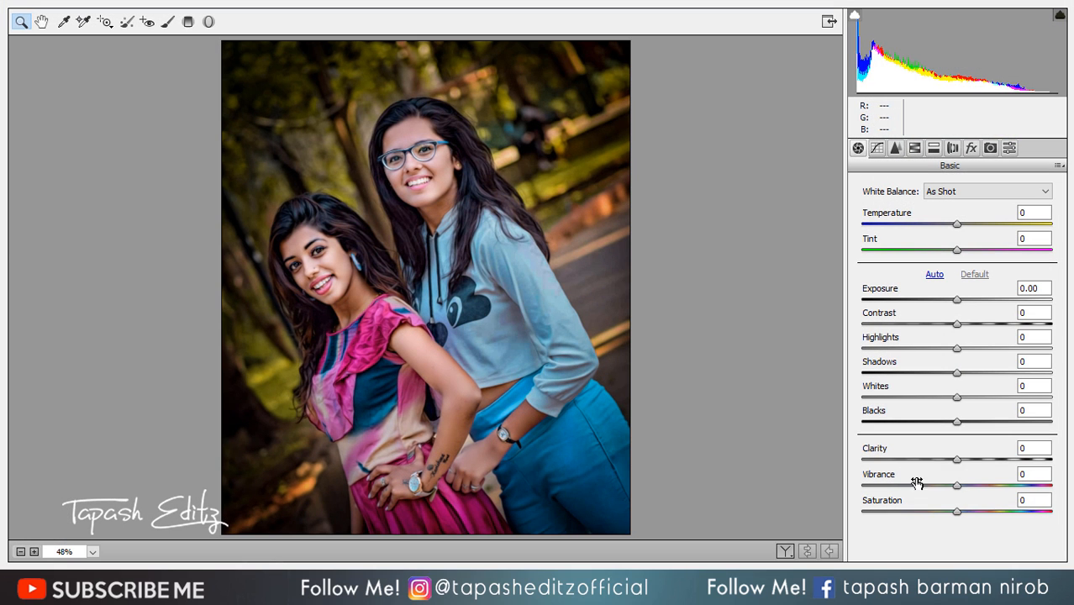
pyautogui.moveTo(962, 460); pyautogui.dragTo(989, 463)
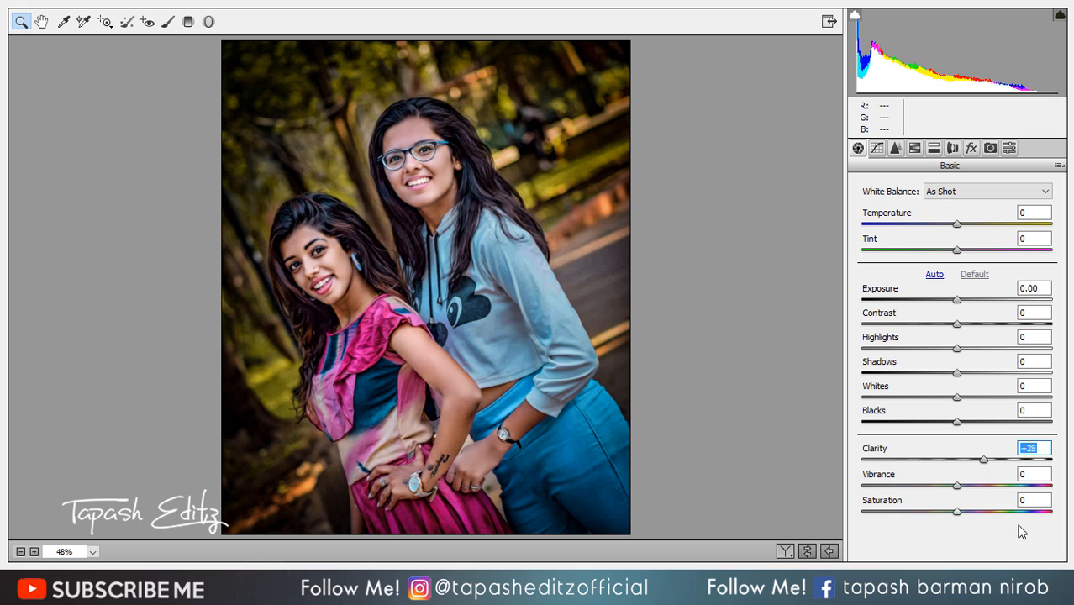
pyautogui.click(1038, 578)
pyautogui.scroll(-6, 468, 300)
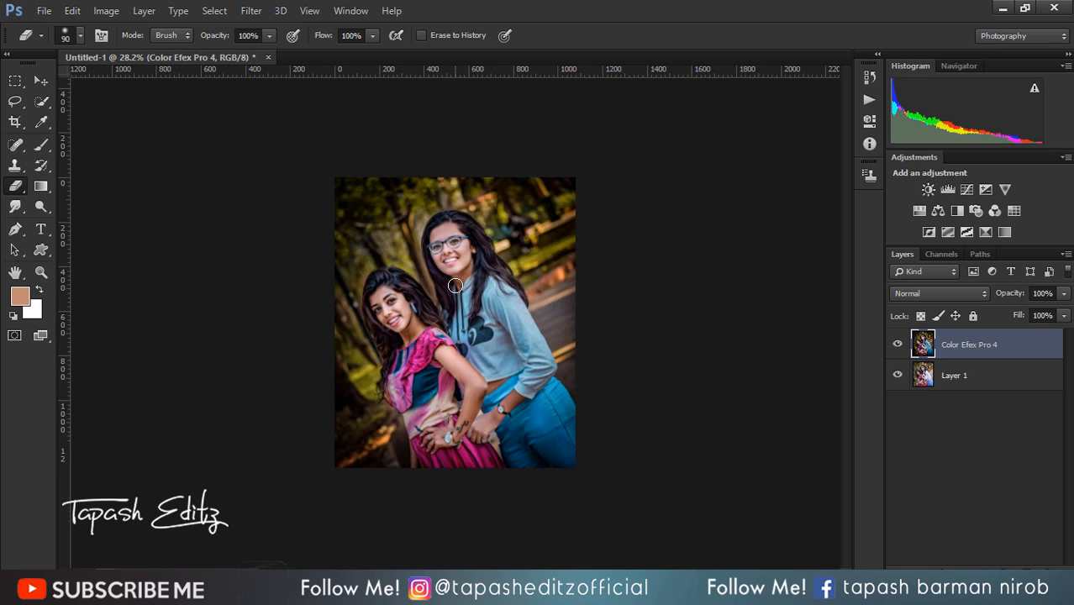
pyautogui.scroll(5, 455, 285)
pyautogui.scroll(1, 455, 286)
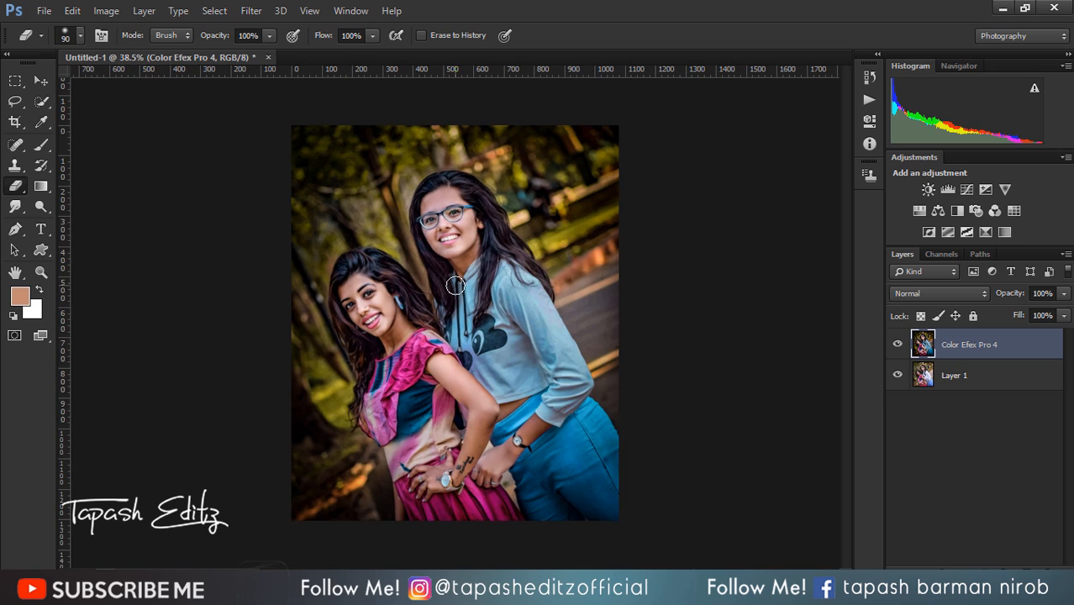
pyautogui.click(420, 591)
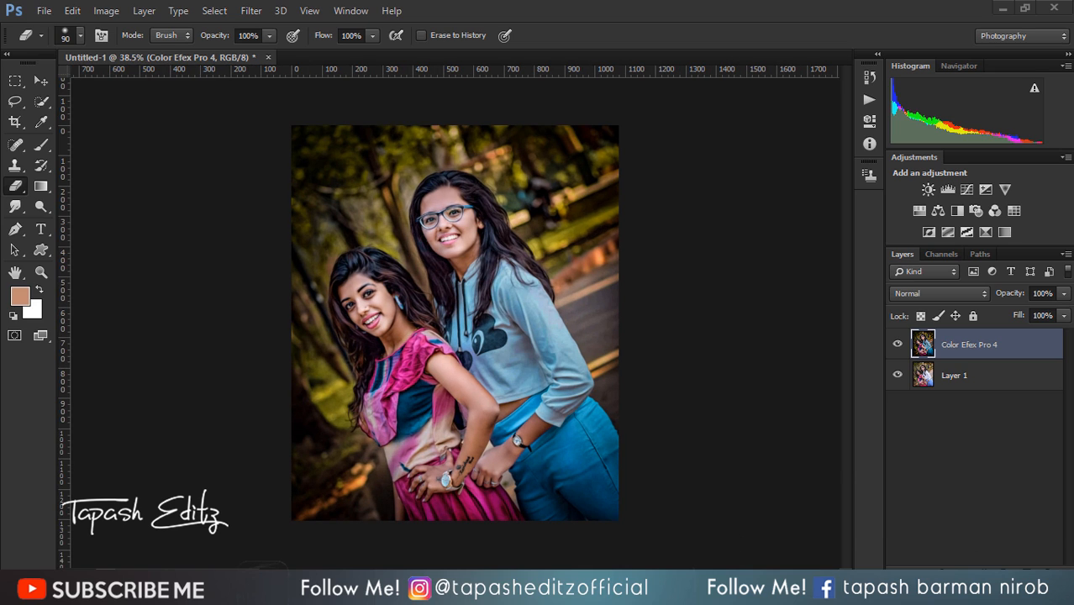